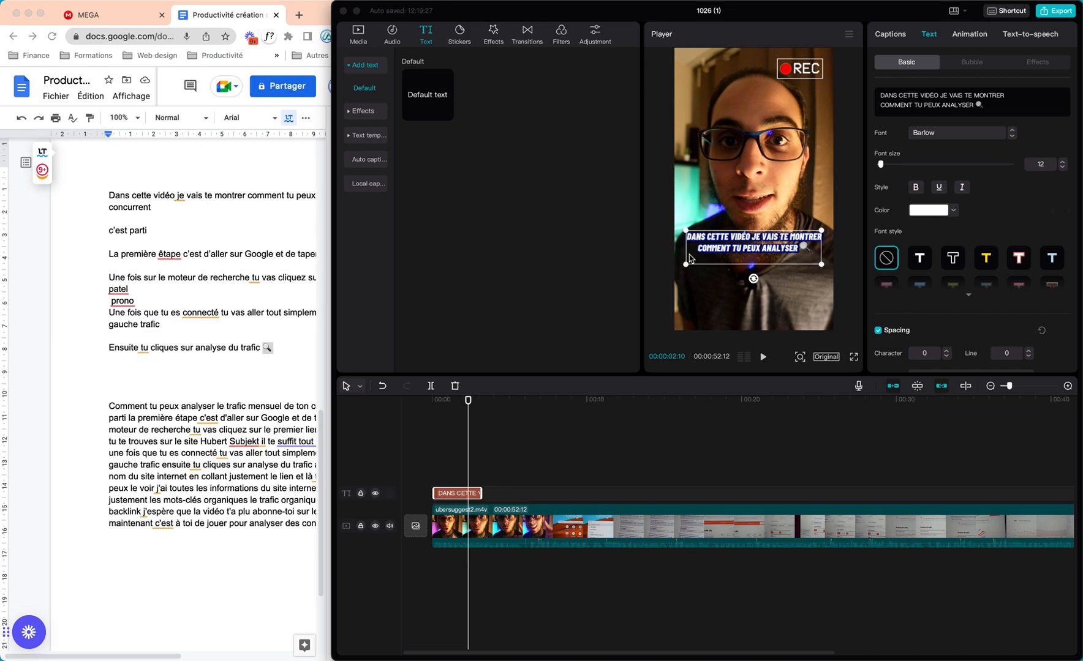
- Move the on-screen caption down to the lower part of the video frame
click(757, 243)
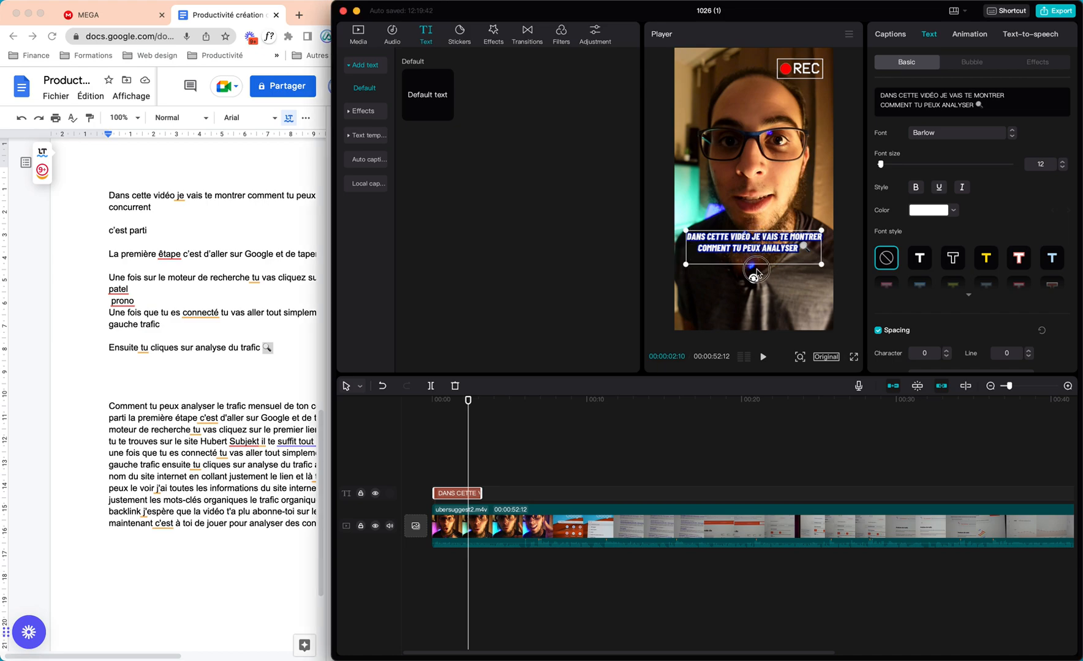
click(758, 242)
click(757, 242)
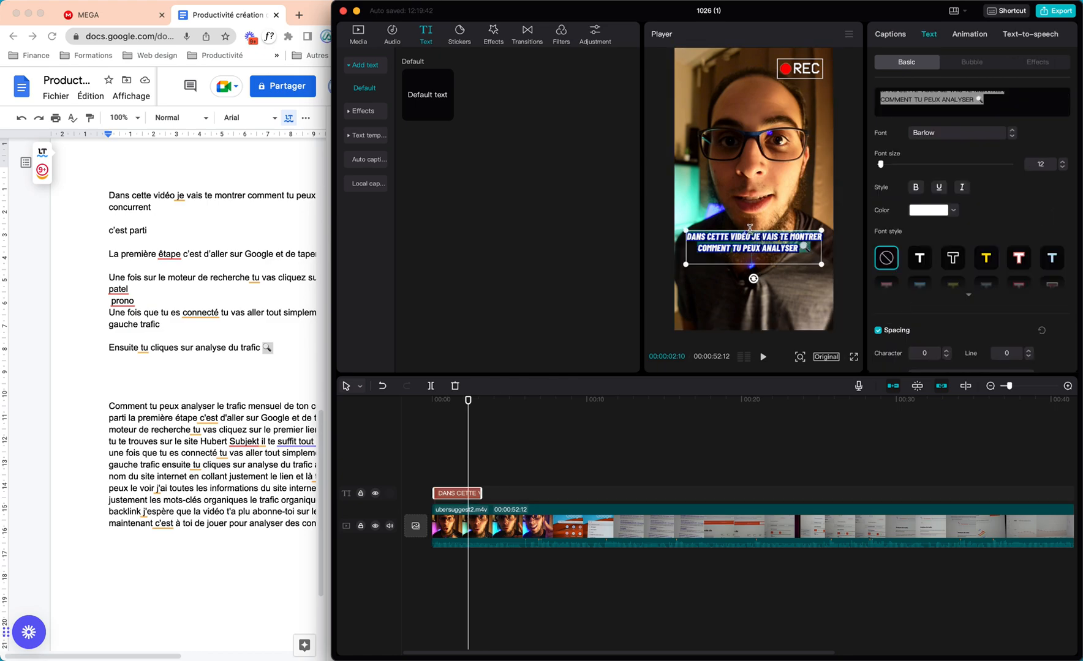
click(750, 229)
click(747, 242)
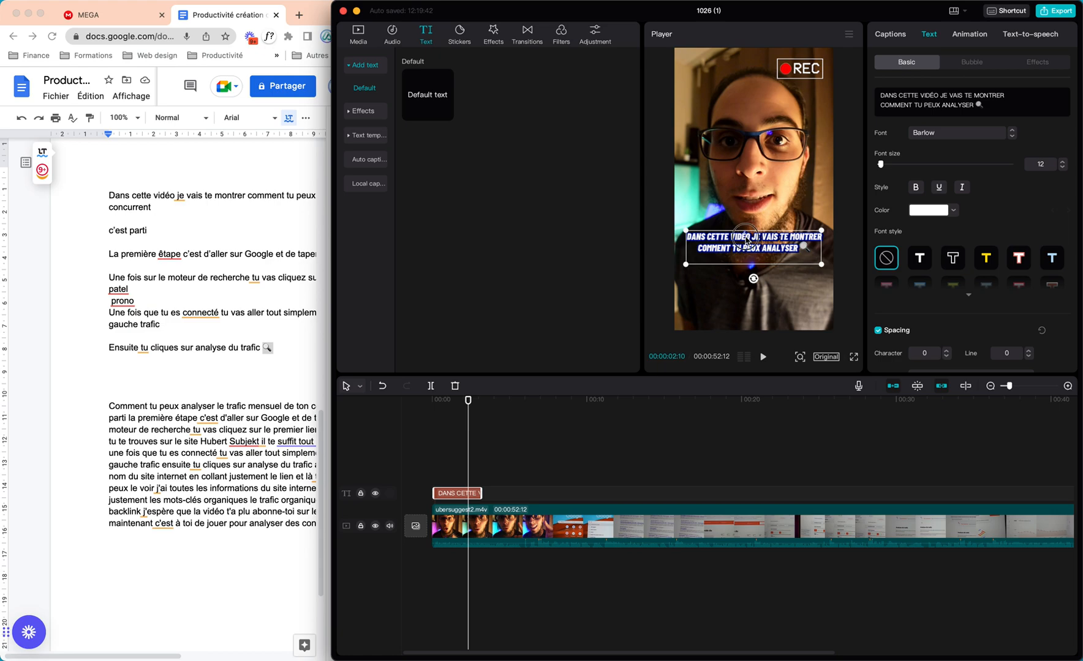
drag(746, 241, 750, 295)
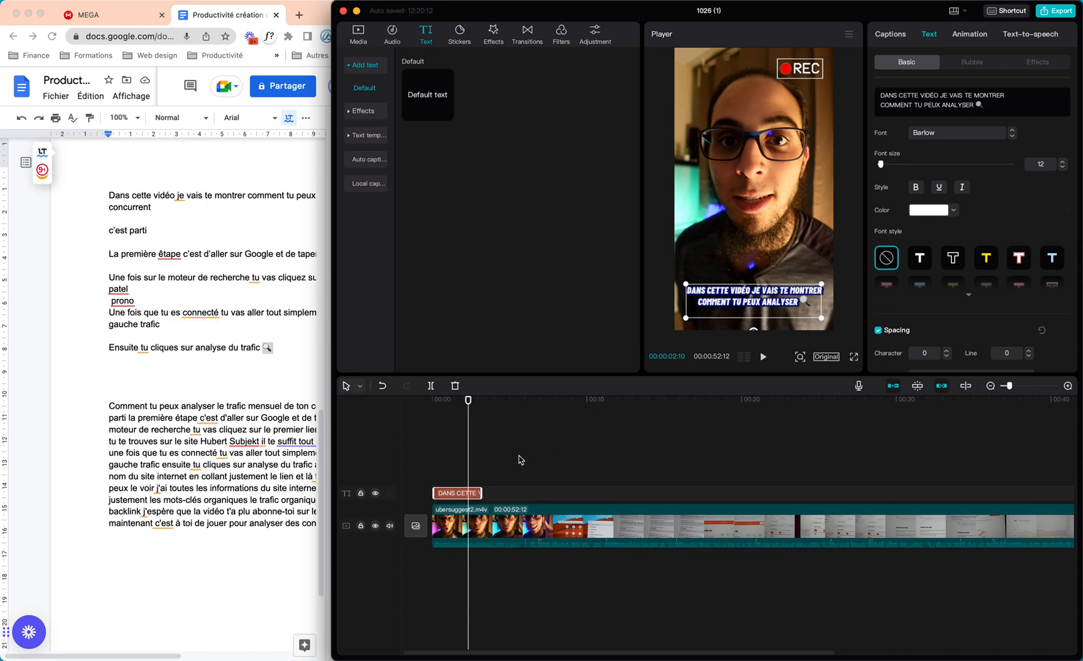
- Play the opening of the video from the start and check the caption wording against the script document
drag(469, 403, 429, 407)
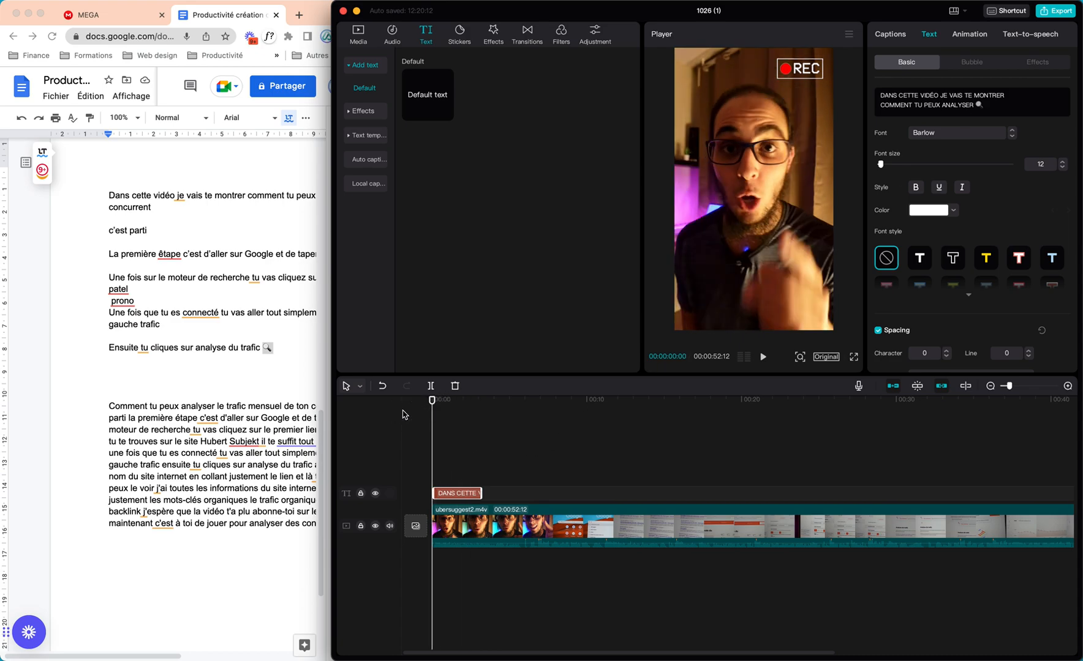
key(space)
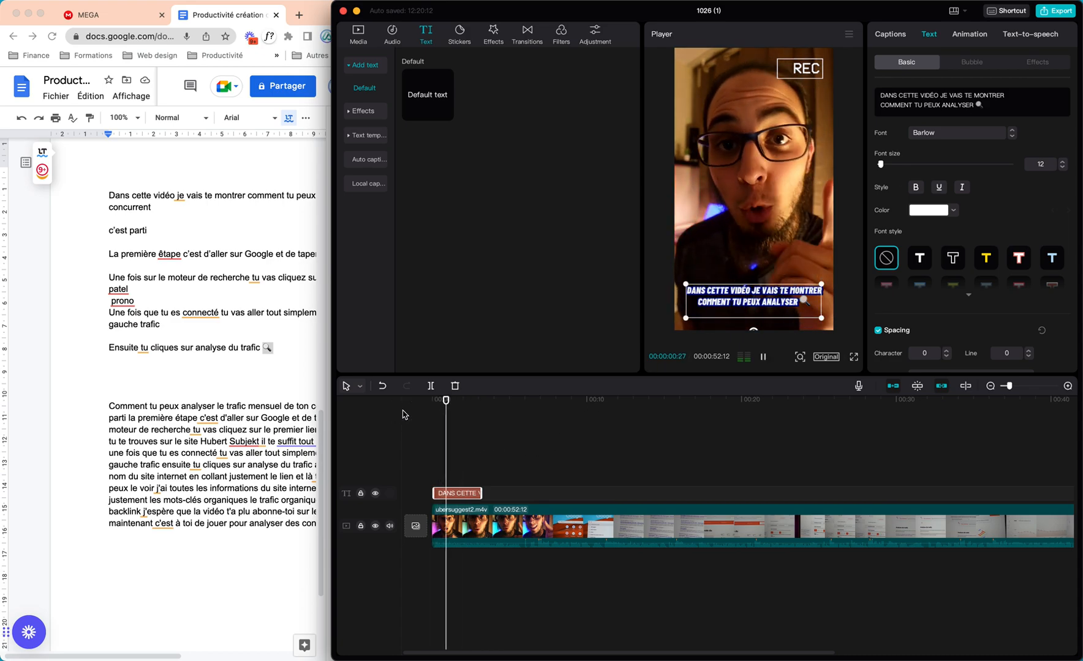
key(space)
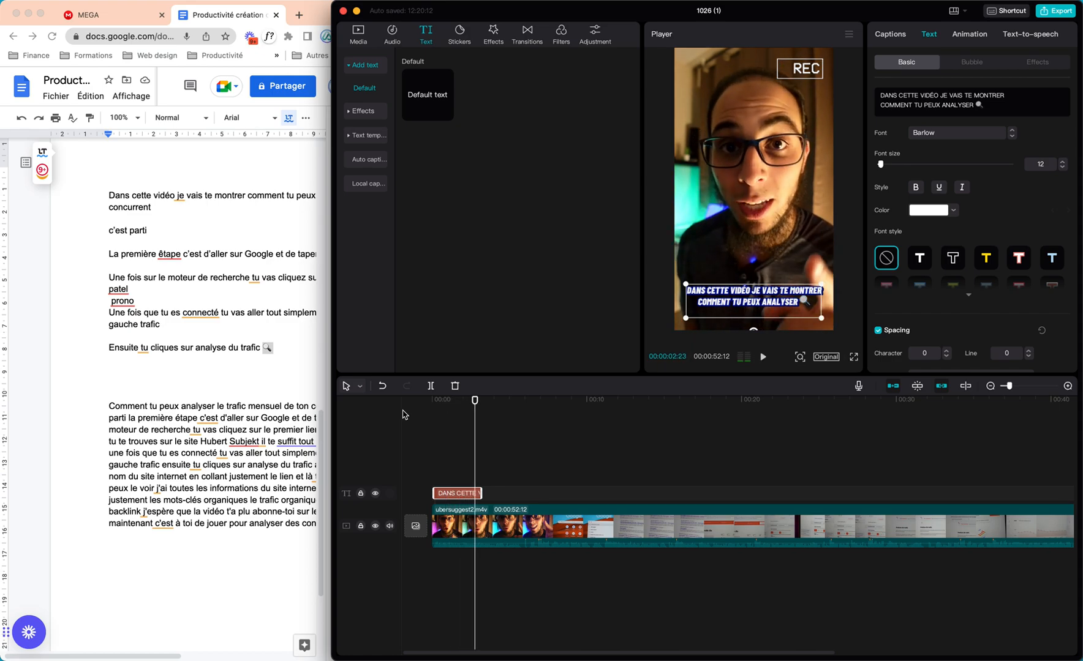
click(275, 277)
scroll(274, 220, right, 5)
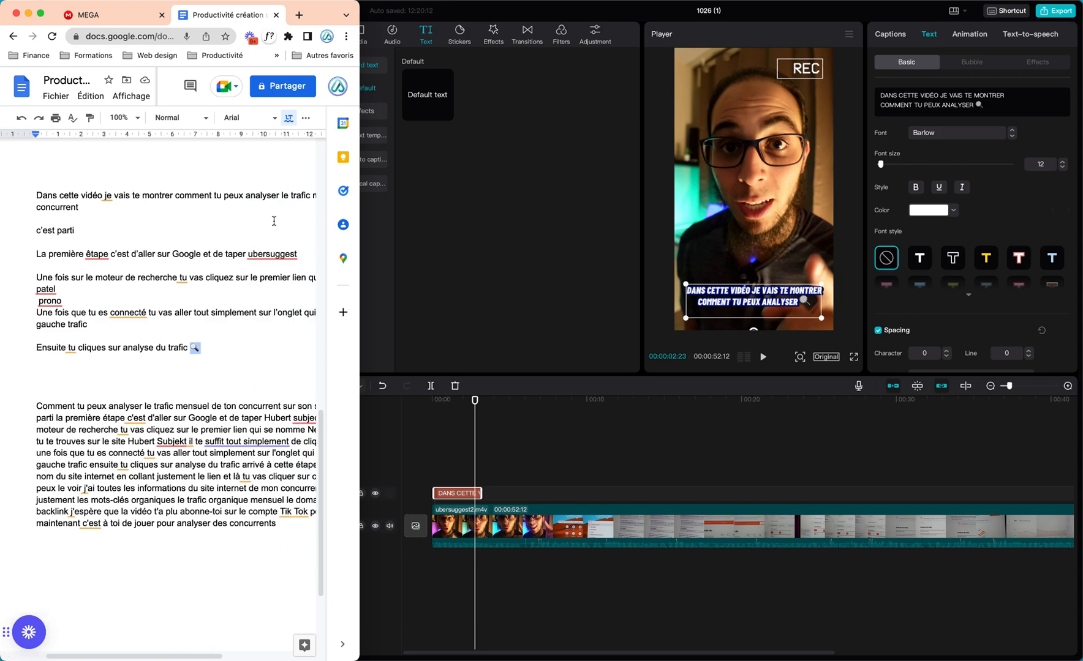
scroll(256, 211, left, 5)
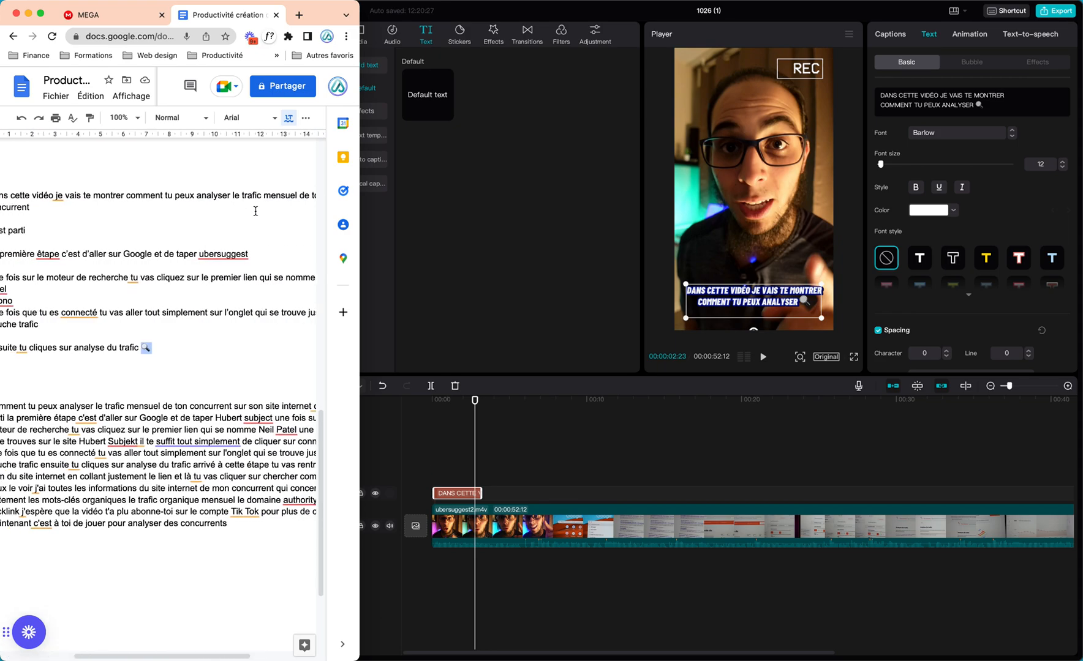
- Duplicate the caption clip on the timeline and place the copy directly after the first one
click(546, 434)
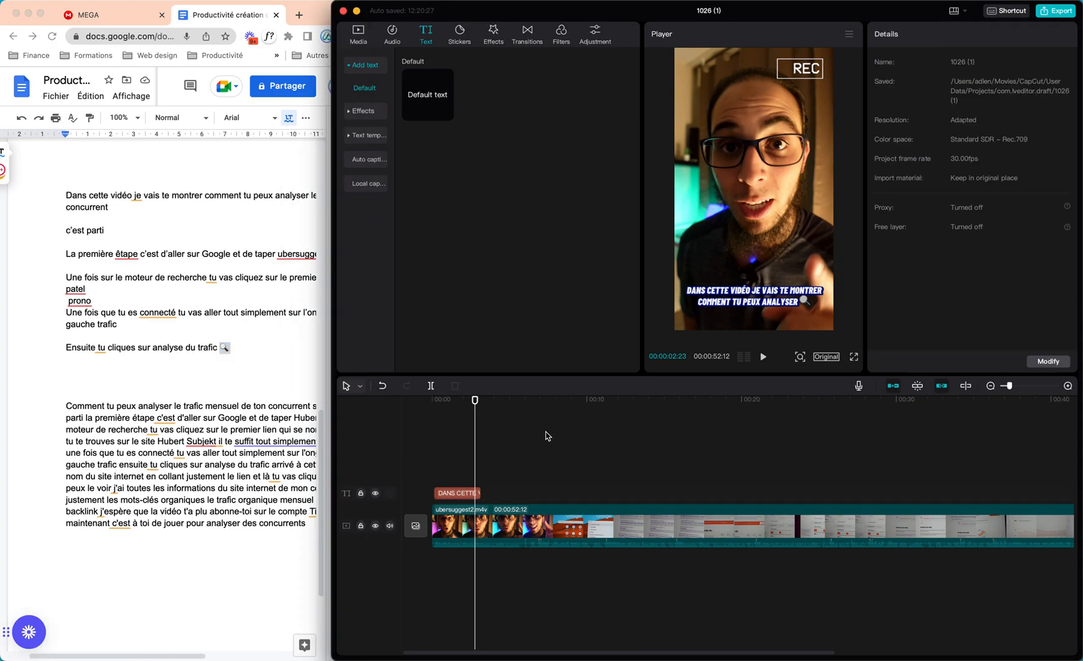
click(458, 494)
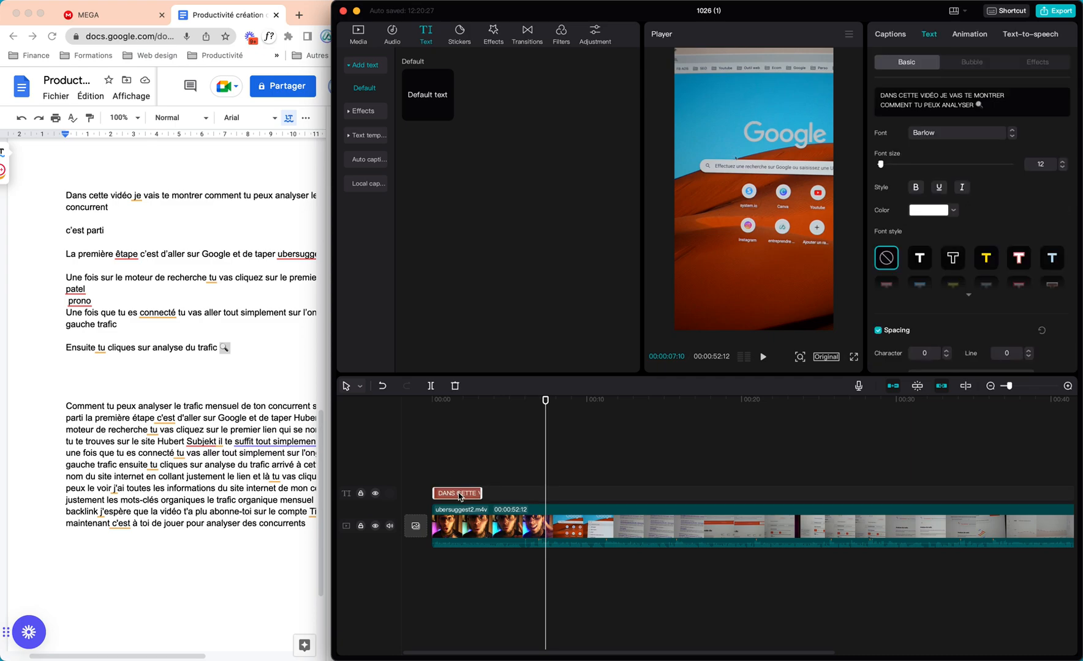
key(super+v)
drag(562, 497, 495, 495)
scroll(464, 479, up, 3)
scroll(463, 482, up, 3)
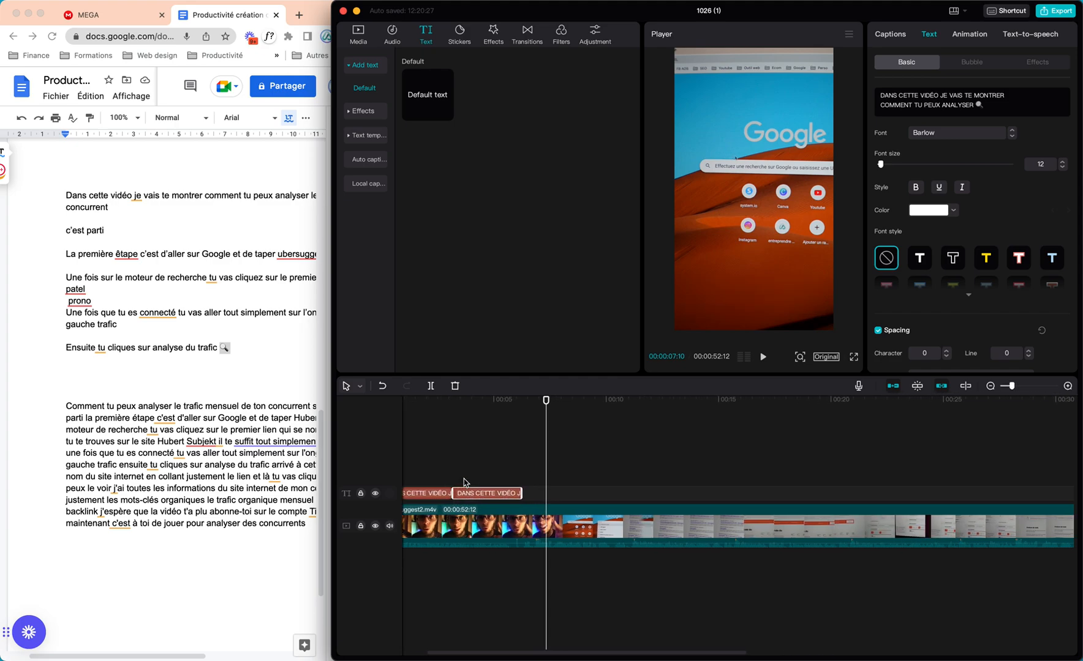
- Replace the second caption's text with "LE TRAFIC MENSUEL DE TON CONCURRENT"
click(520, 478)
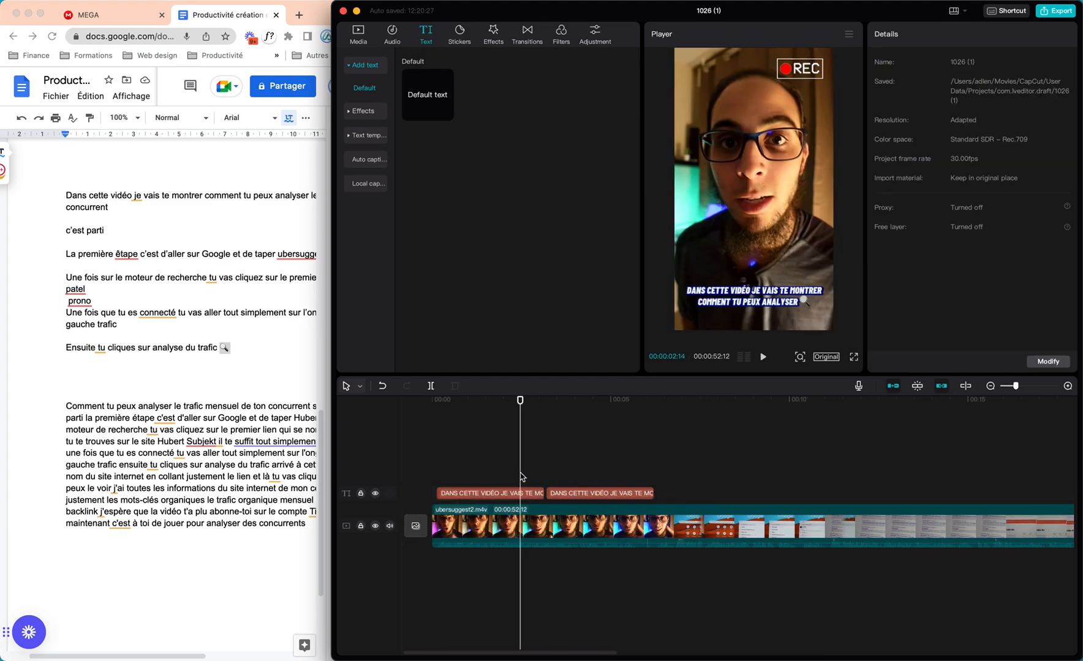
mouse_move(520, 406)
mouse_down()
mouse_move(553, 407)
mouse_move(537, 410)
mouse_up()
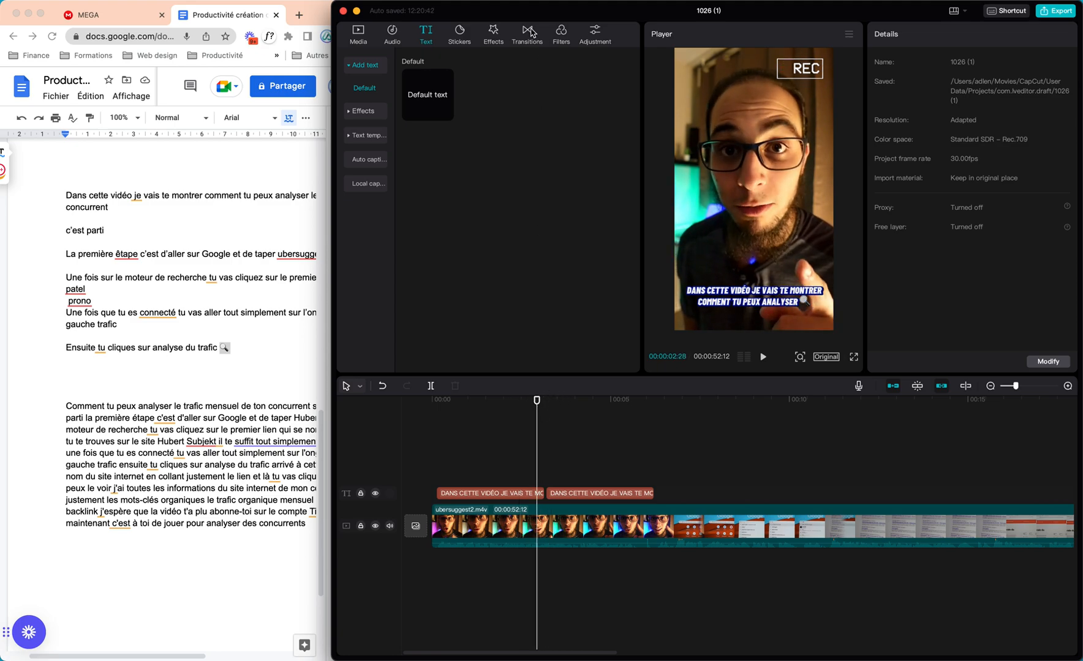
drag(521, 10, 496, 13)
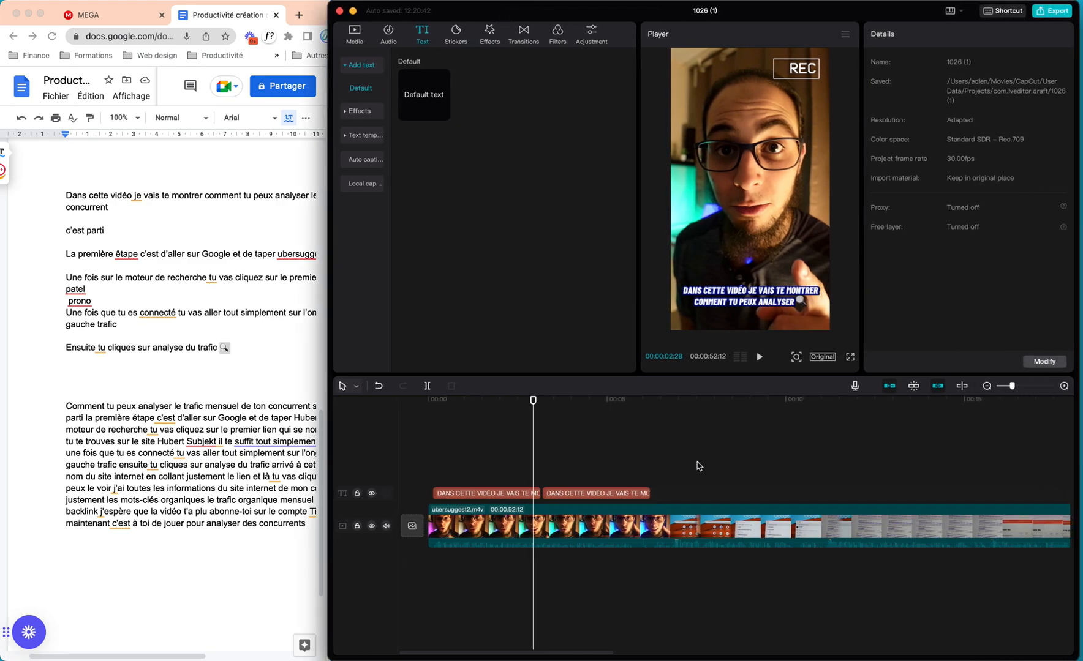
click(612, 494)
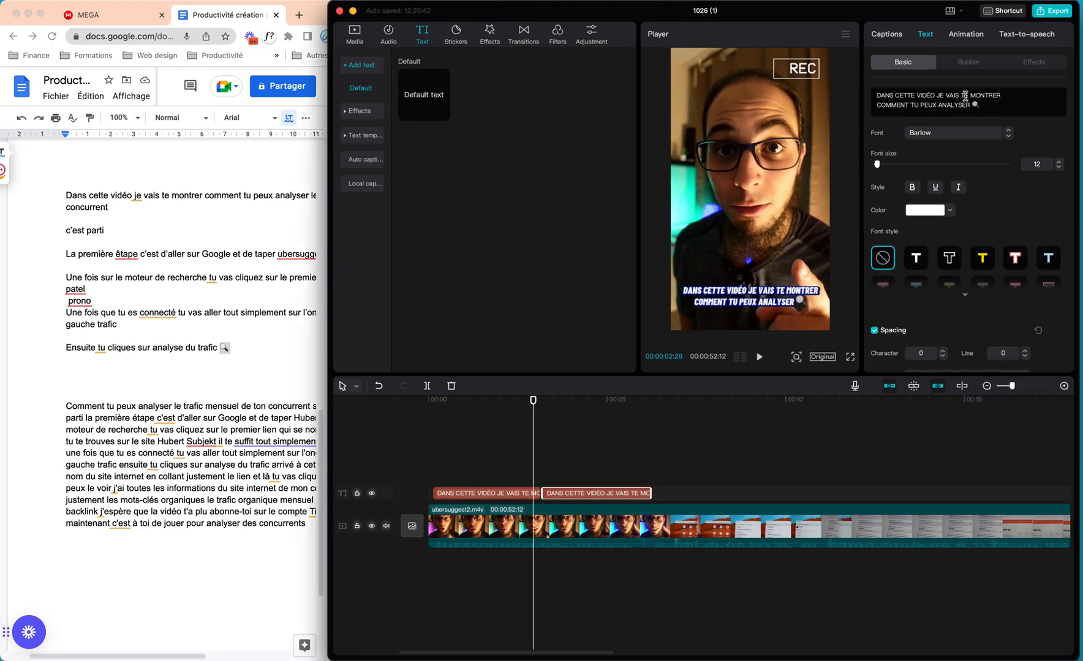
drag(991, 104, 860, 94)
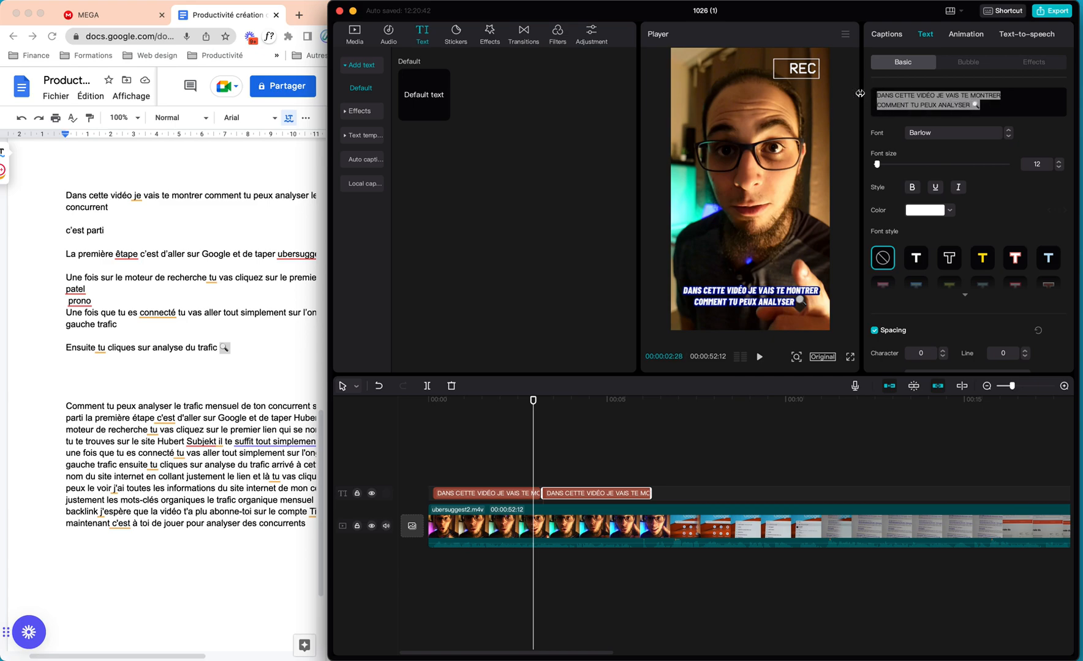
text(LE TRAFIC MENSUE)
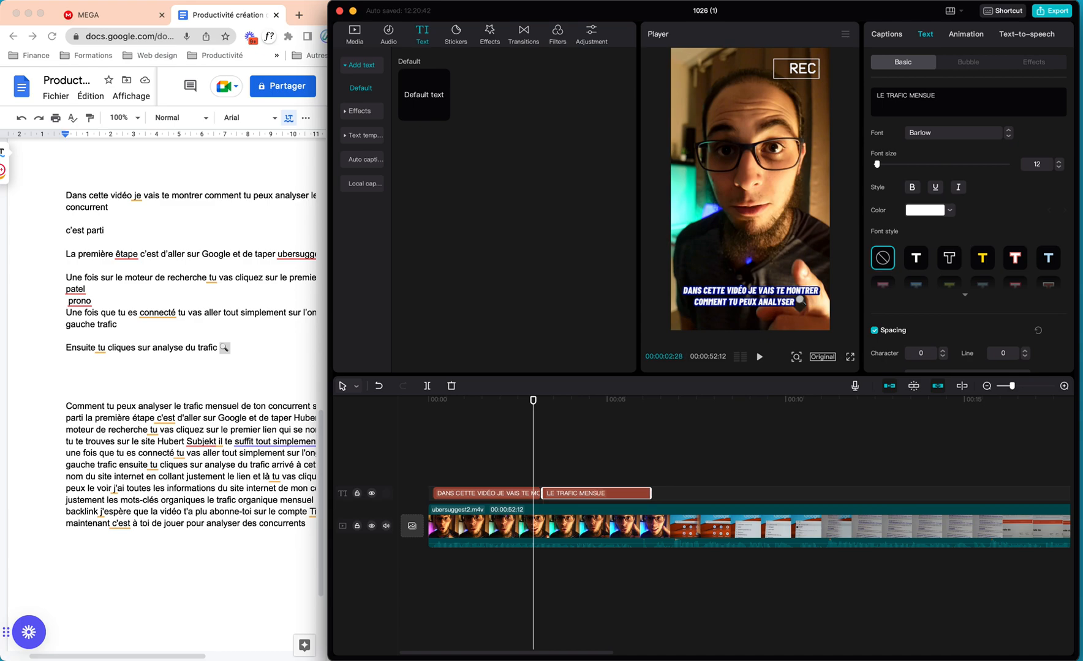
text(L DE TON CONCURRENT)
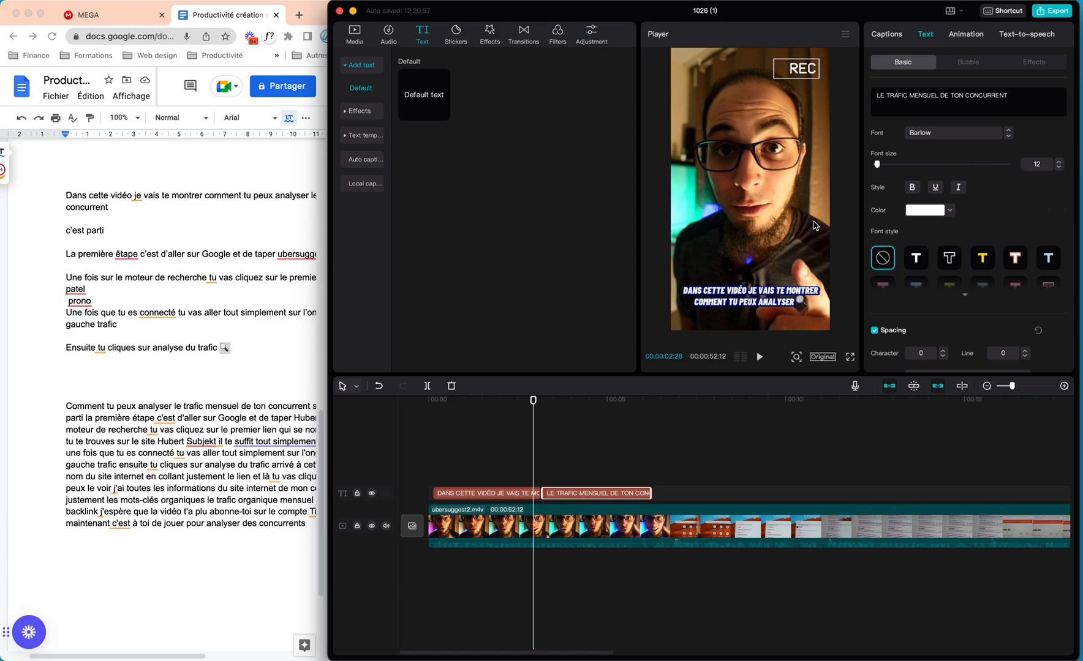
- Preview both captions in full screen from the start of the video
drag(534, 404, 403, 435)
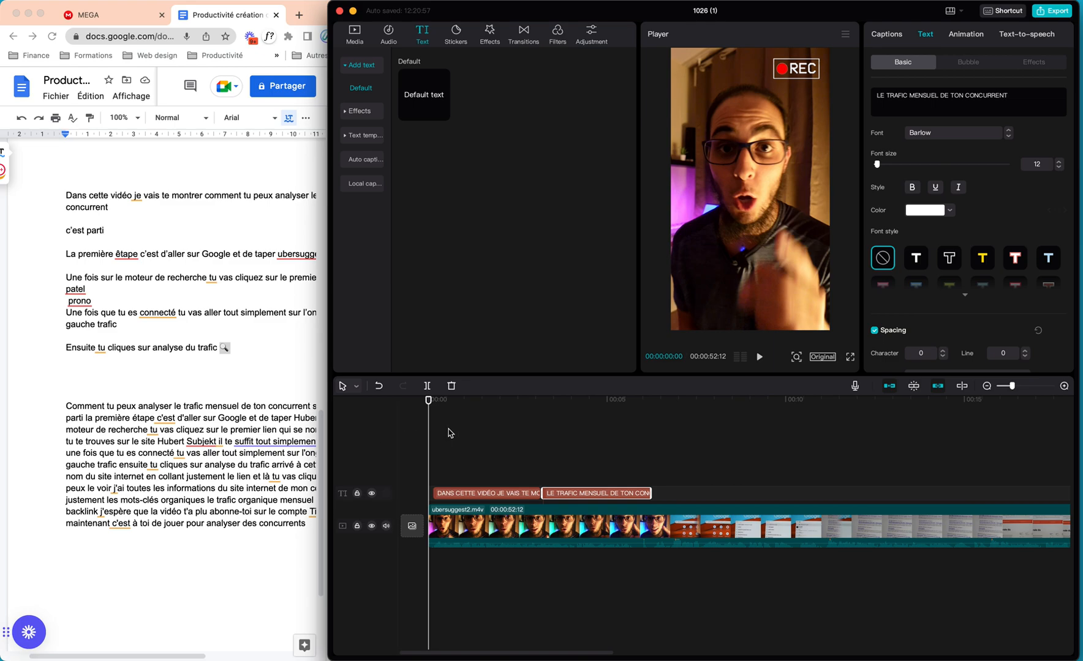
click(850, 358)
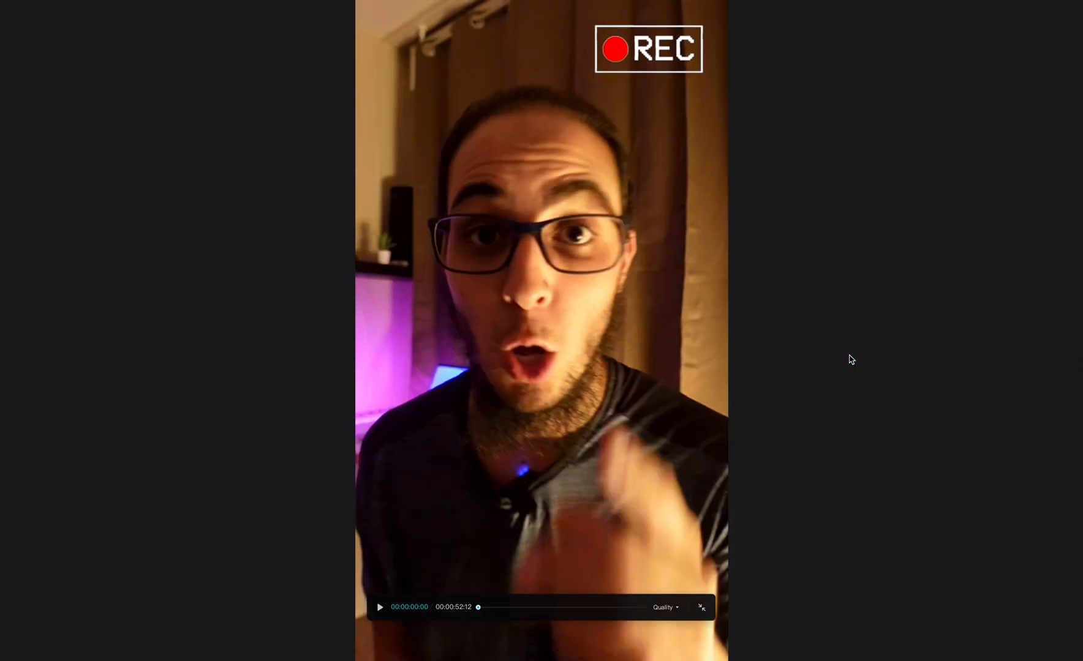
key(space)
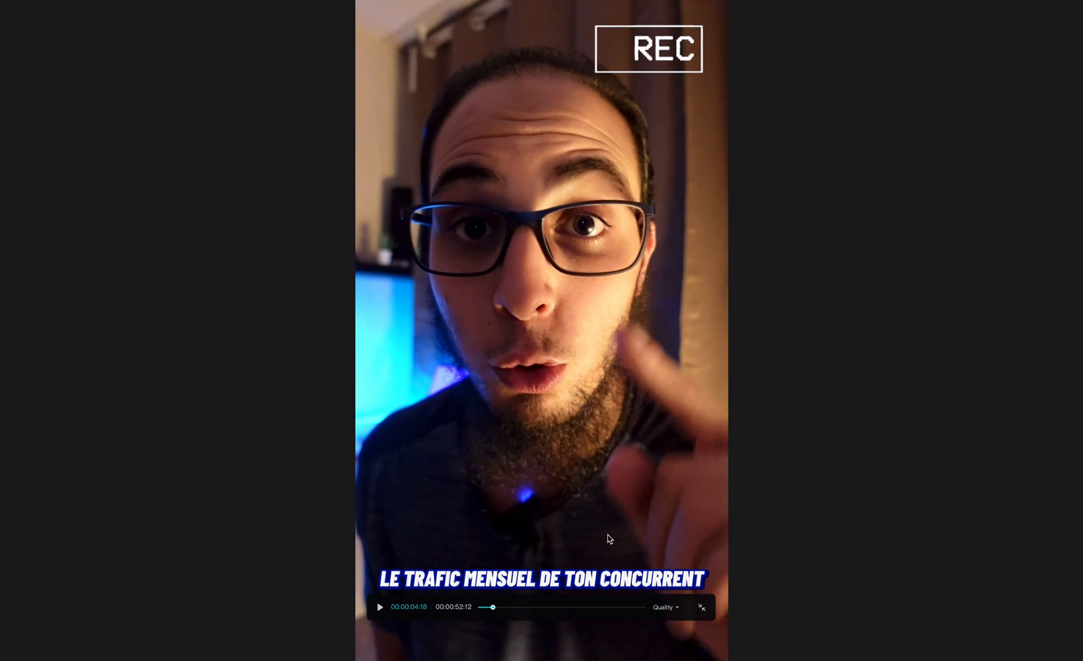
click(701, 608)
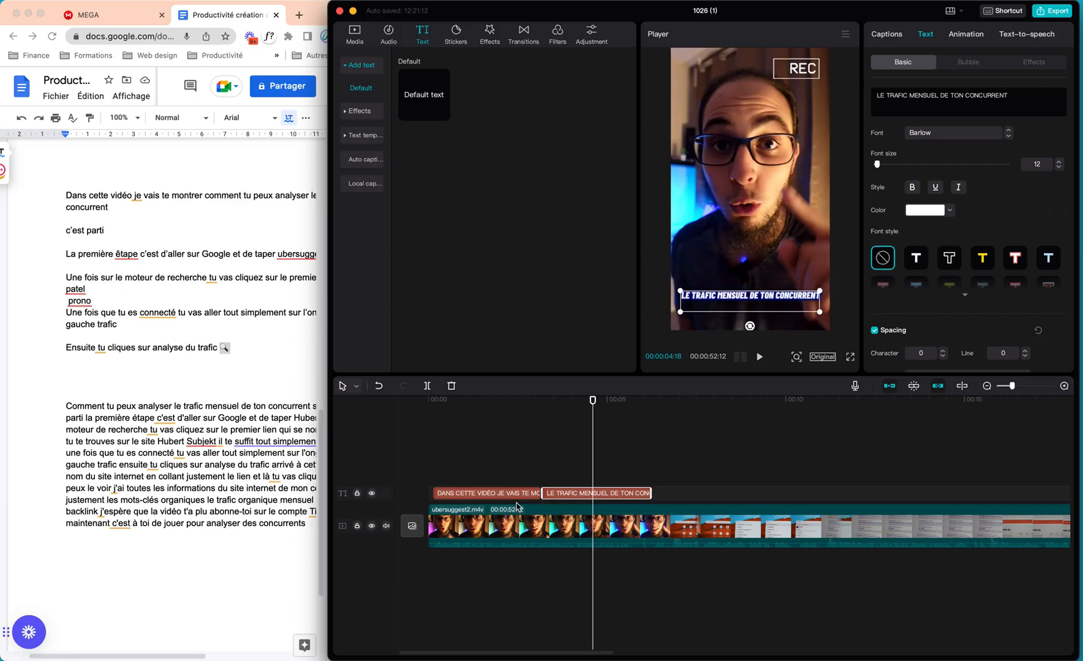
- Shorten the end of the first caption to match the speech and extend the second caption's start to meet it
click(495, 483)
key(space)
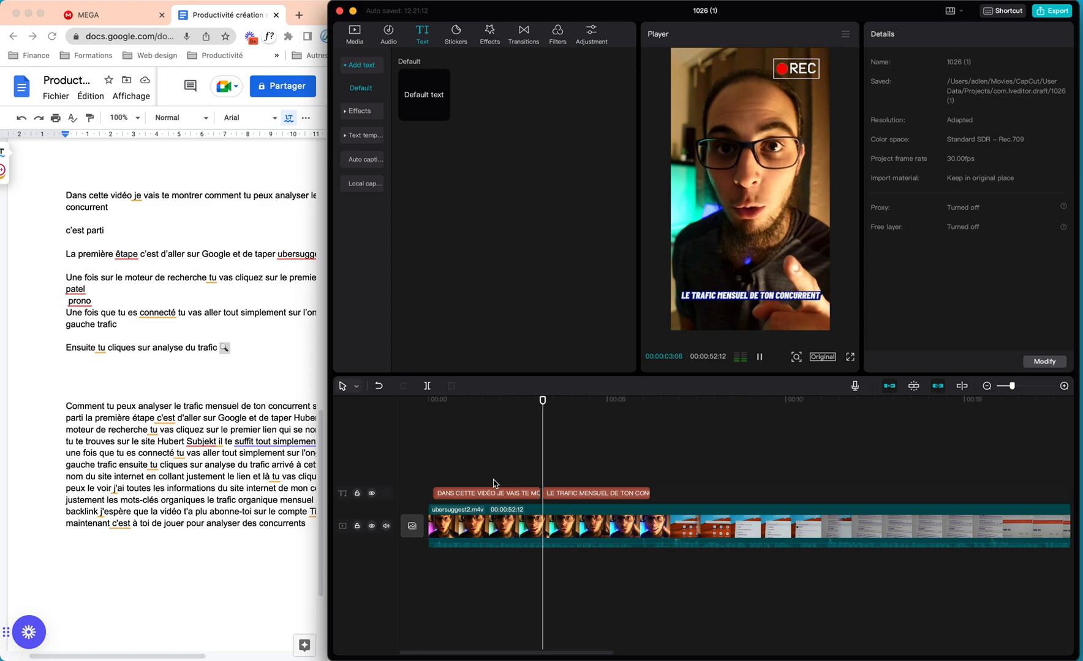
key(space)
key(space)
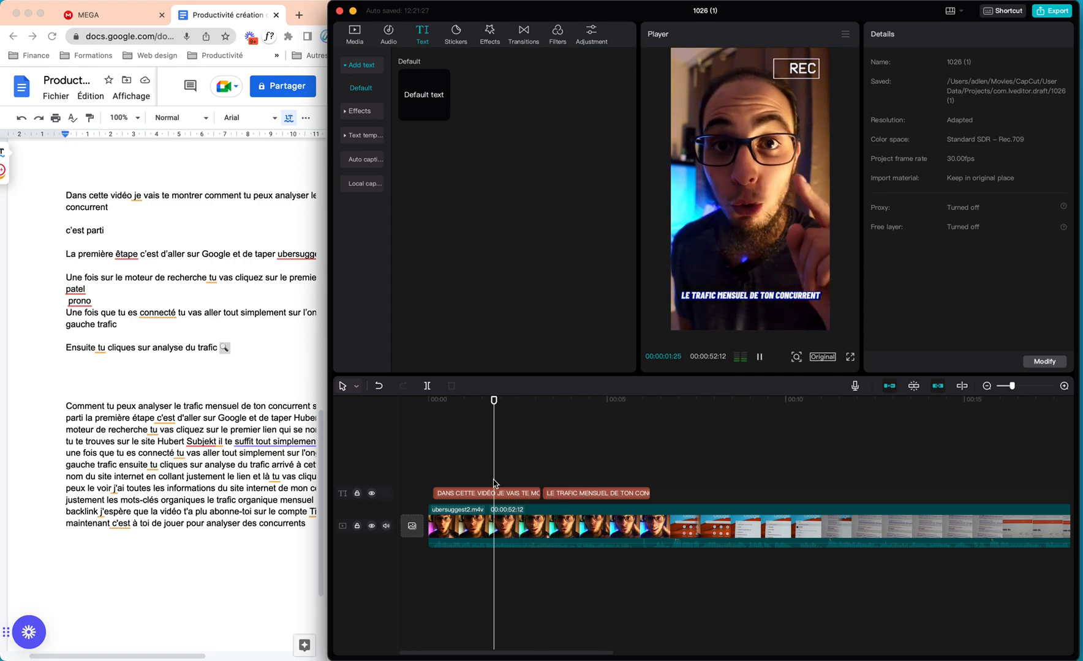
click(495, 483)
key(space)
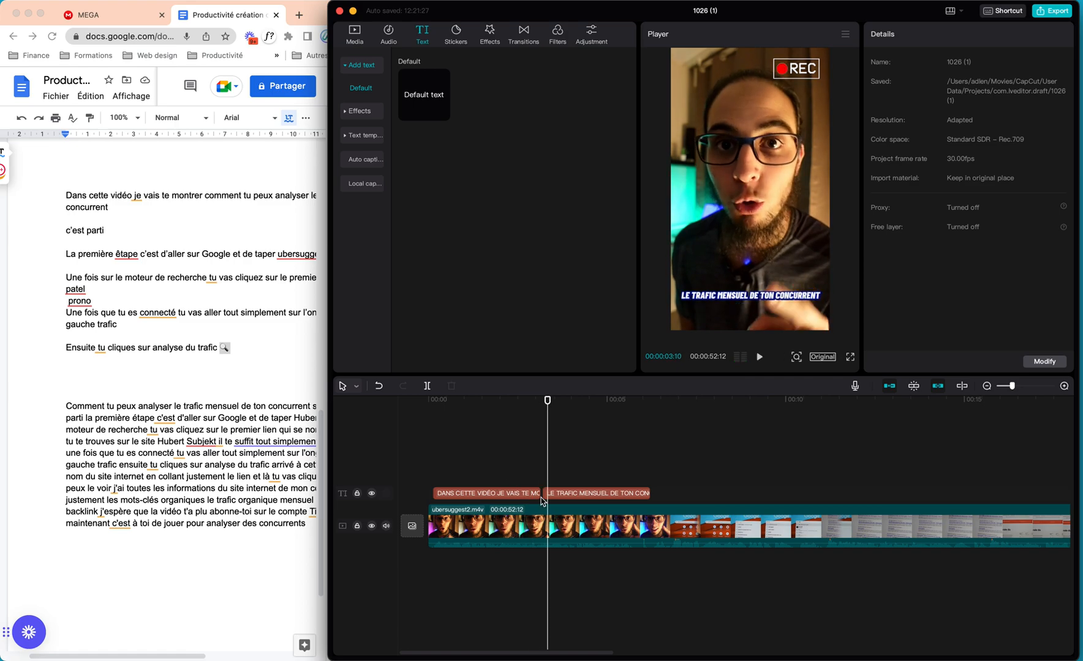
click(534, 493)
drag(540, 494, 529, 493)
click(551, 494)
- Play back the changeover between the two captions to check their timing against the speech
click(516, 480)
key(space)
click(501, 479)
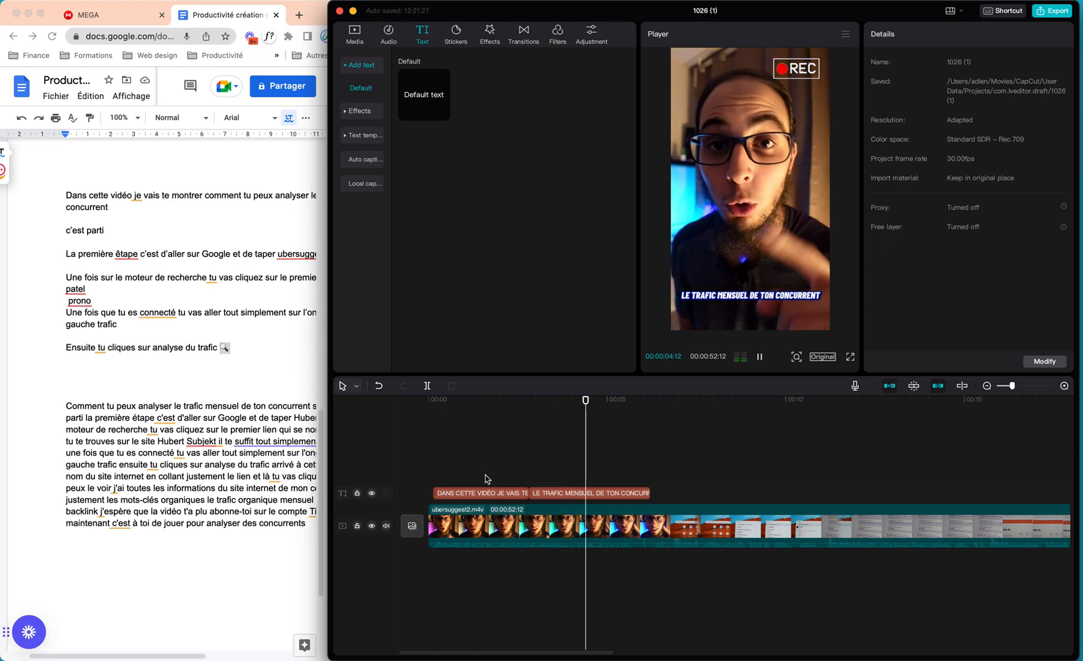
key(space)
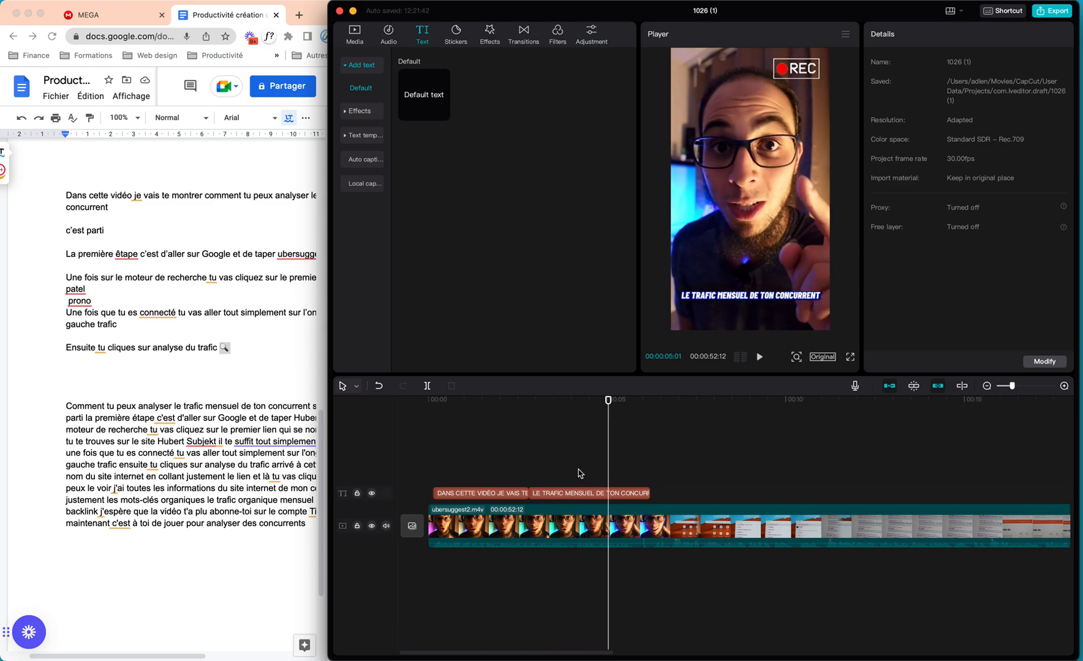
- Find where the second phrase ends in the speech and trim the second caption's end to 00:00:04:26
click(623, 463)
click(648, 496)
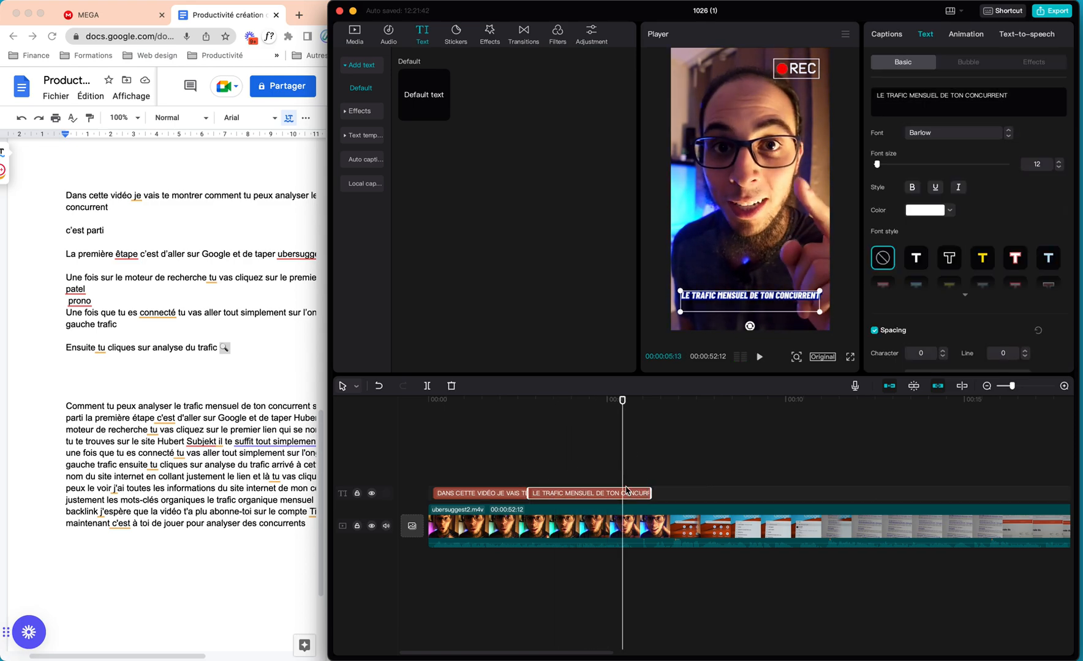
click(592, 472)
key(space)
key(space)
click(558, 472)
key(space)
key(space)
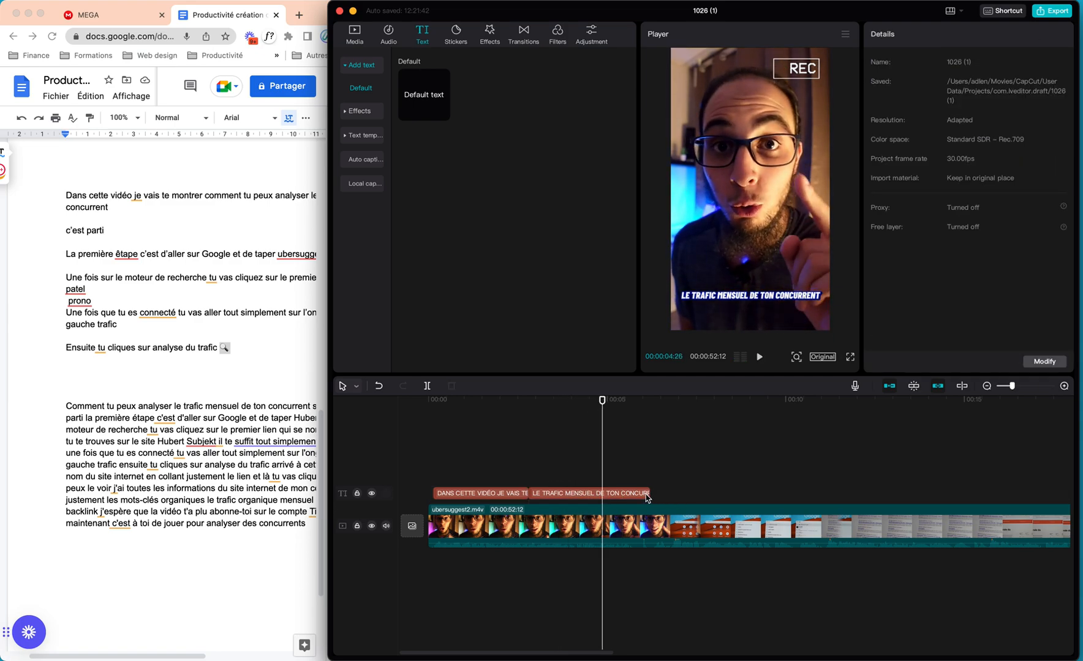
click(647, 496)
drag(647, 496, 602, 496)
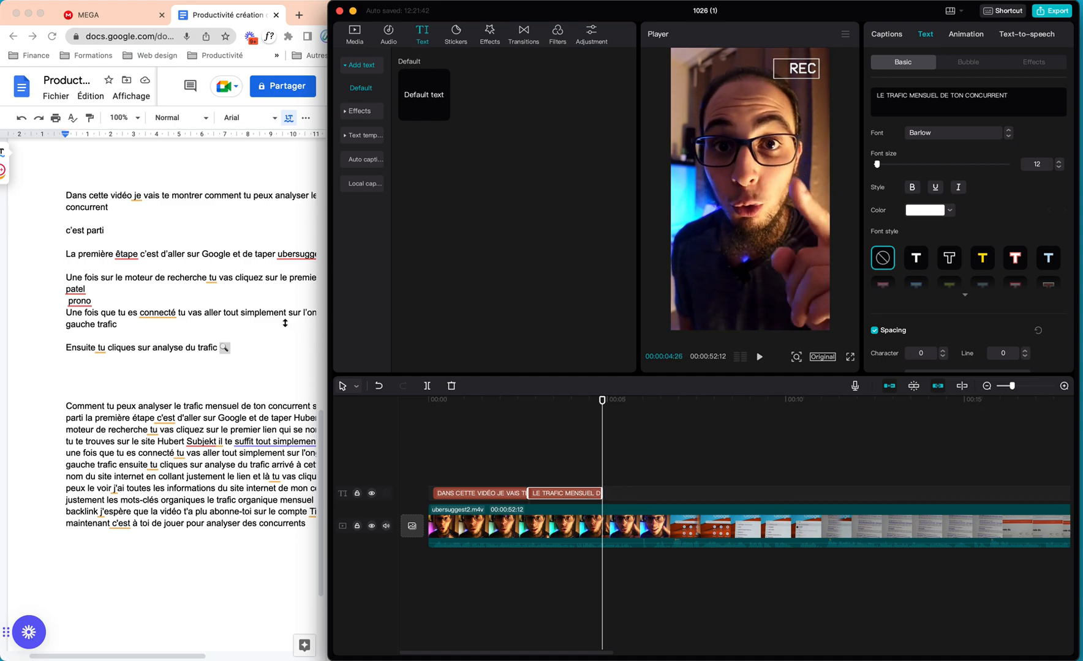
- Read the next lines of the script document and play the video through the end of the second caption
click(260, 279)
scroll(293, 243, right, 2)
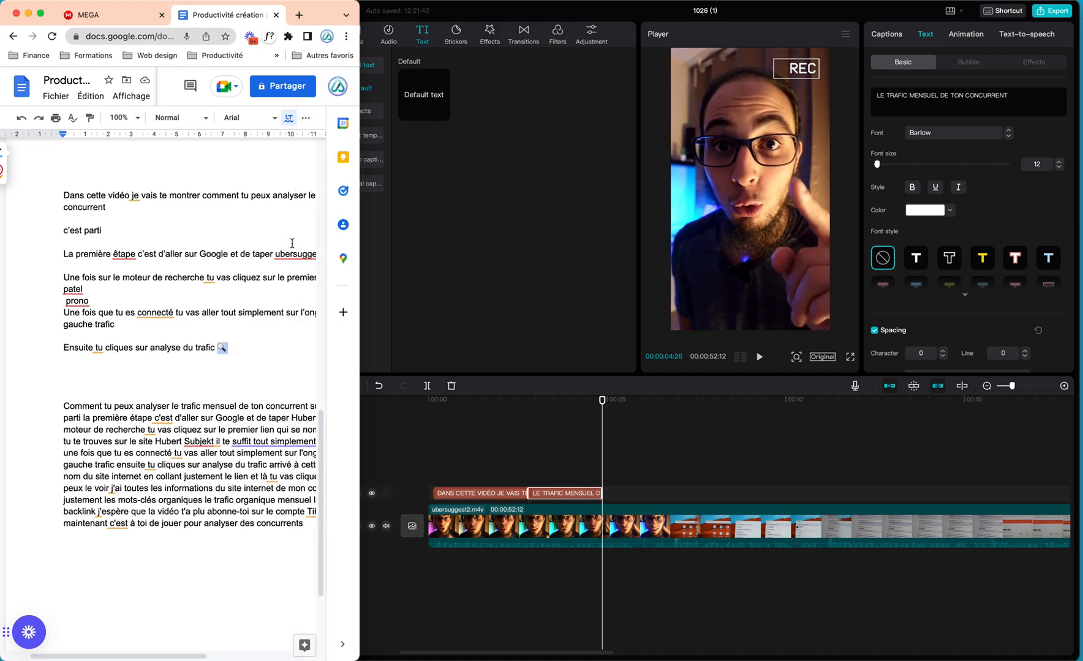
scroll(292, 244, right, 8)
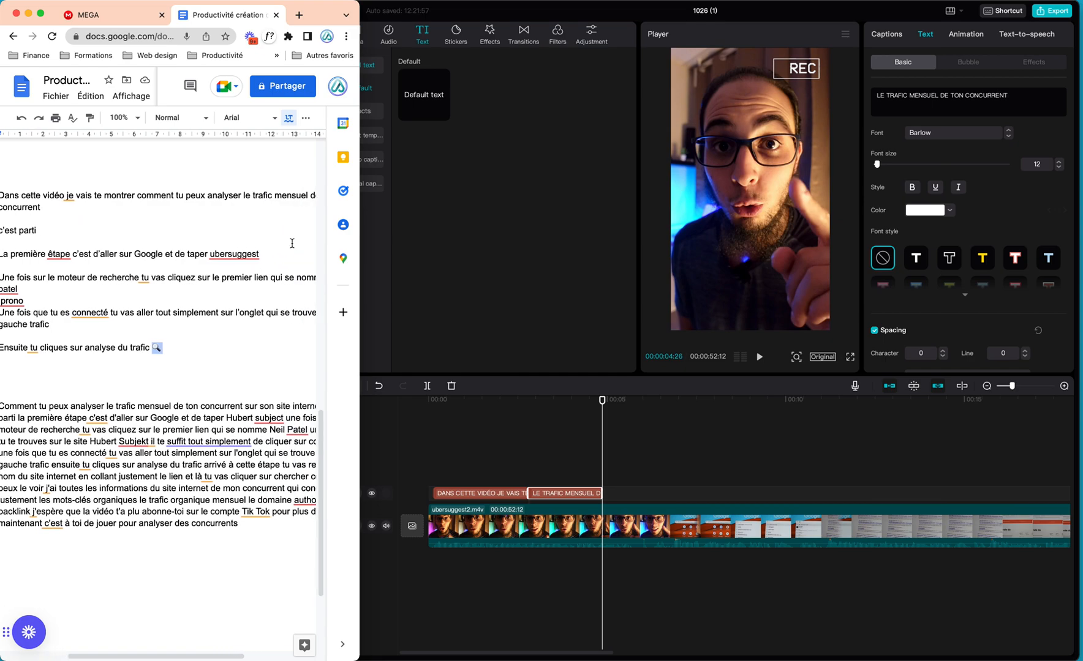
scroll(292, 243, left, 5)
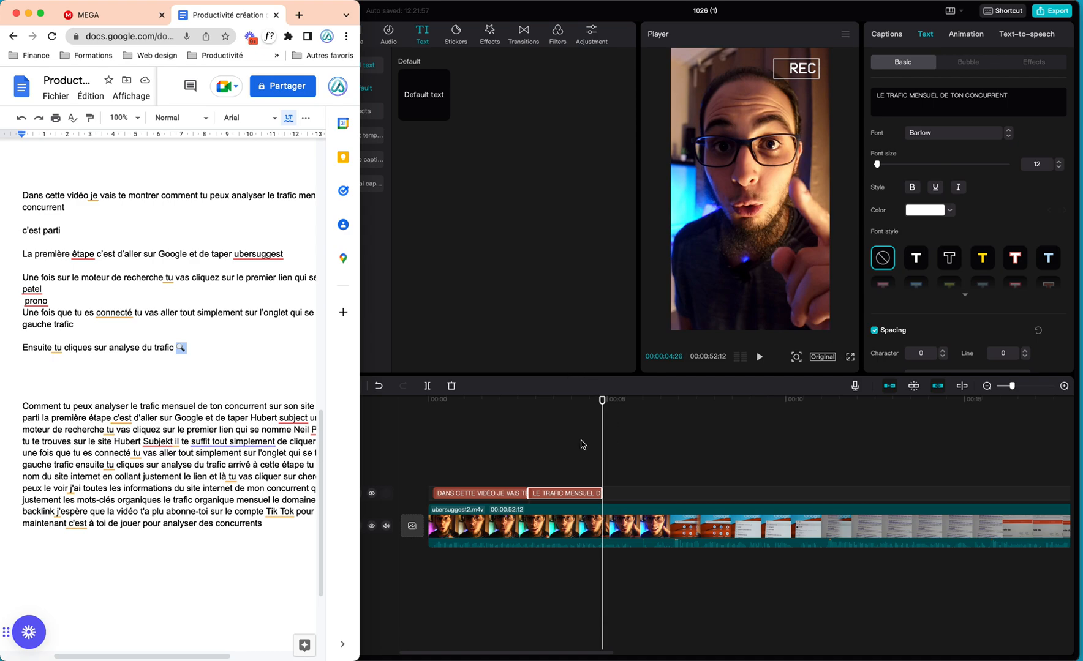
click(524, 455)
key(space)
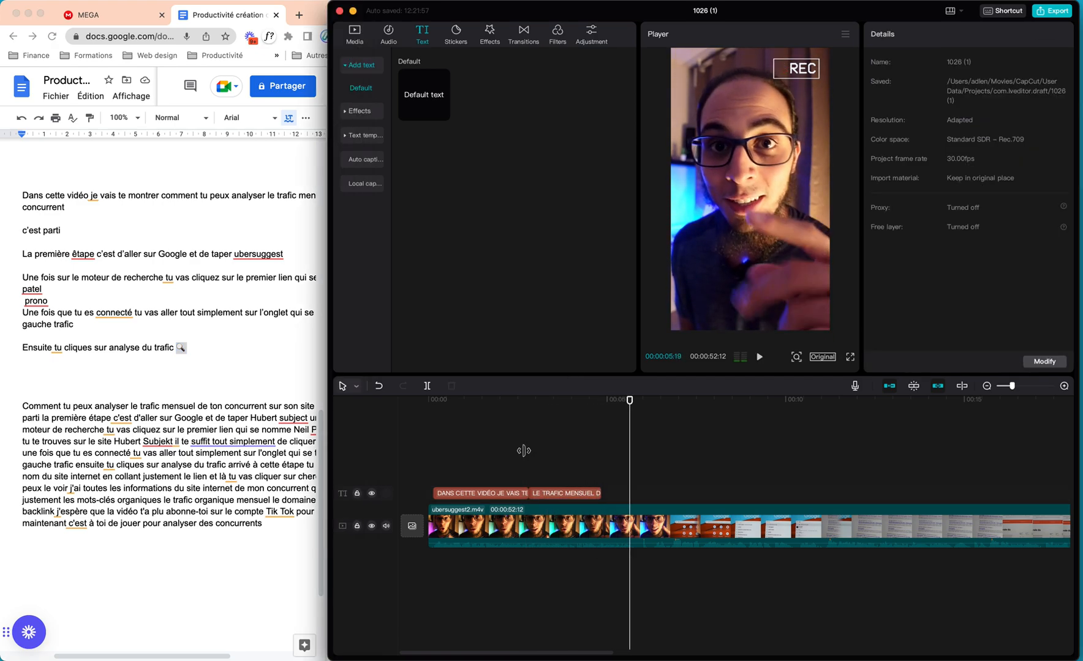
- Duplicate the second caption, place the copy directly after it on the text track, and play through to hear the next phrase
click(570, 494)
key(super+c)
key(super+v)
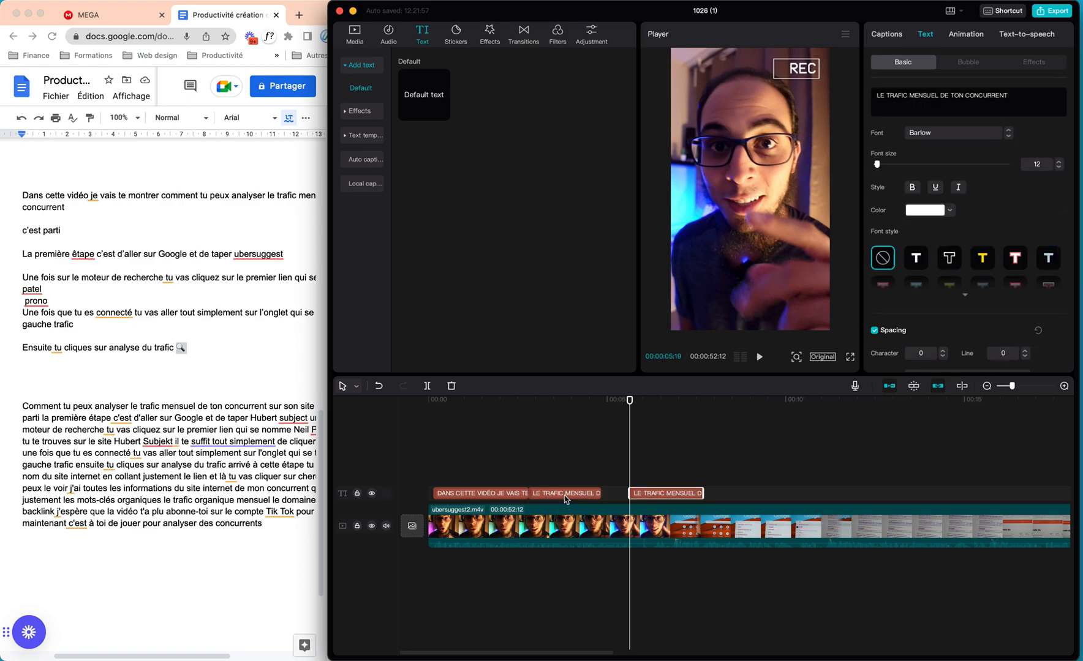
drag(647, 494, 619, 495)
drag(629, 400, 508, 405)
key(space)
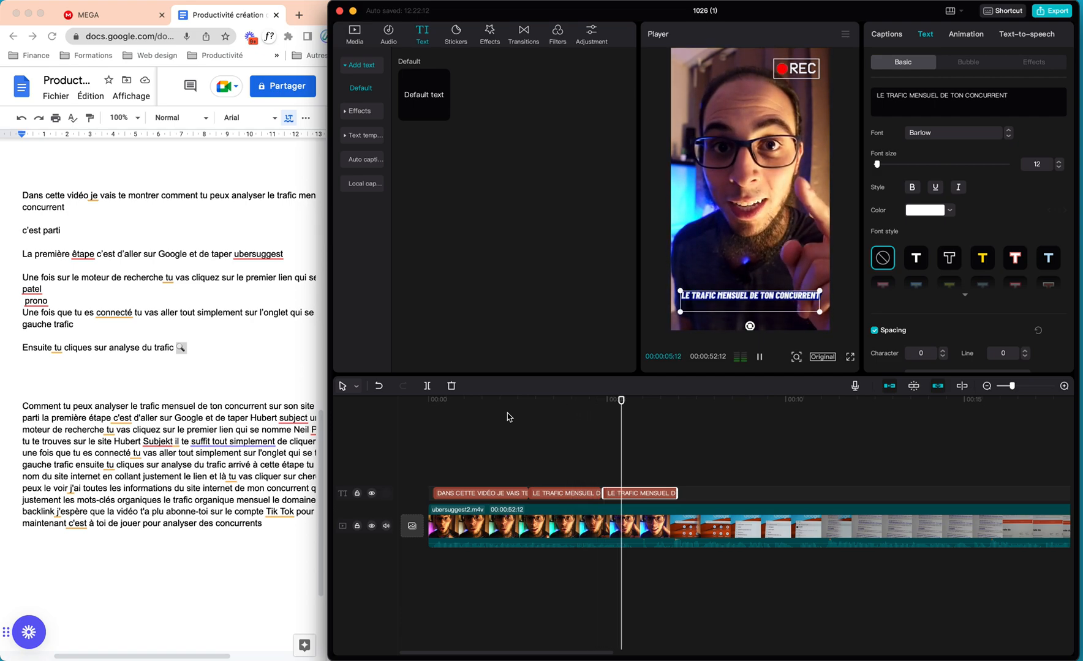
key(space)
- Replace the third caption's text with "SUR SONT SITE INTERNET"
double_click(904, 95)
triple_click(904, 95)
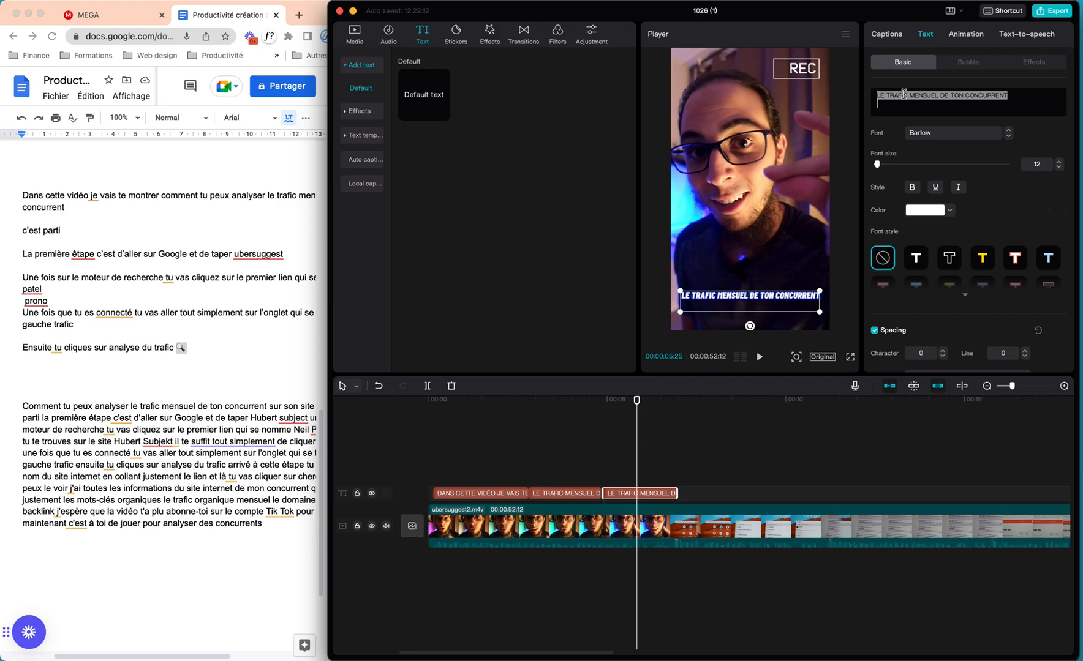
text(SUR S)
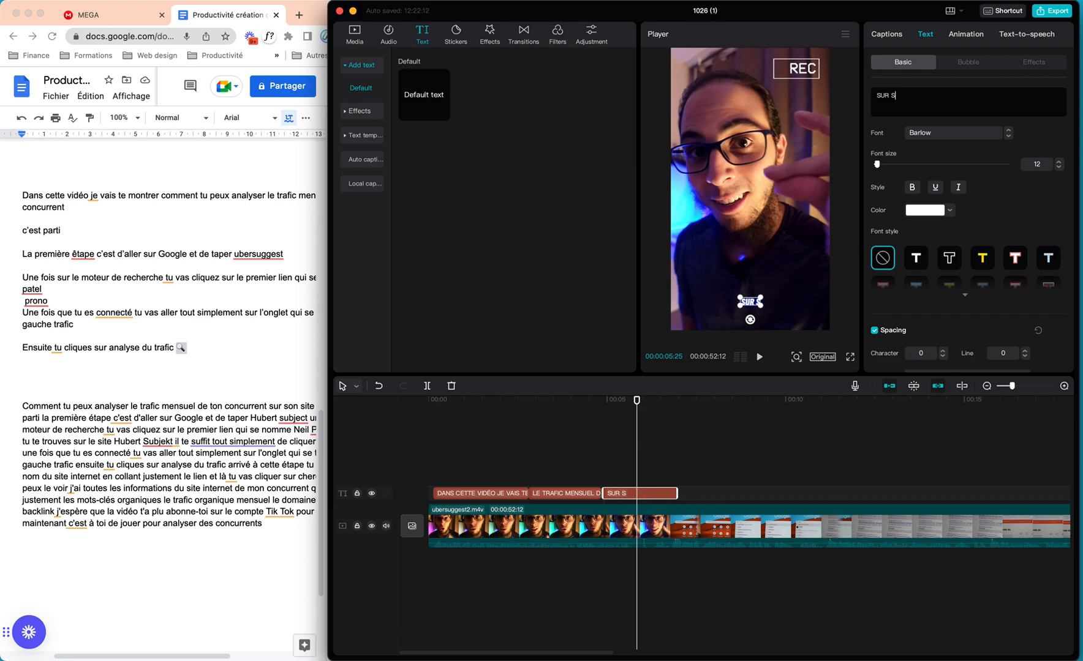
text(ON SITE INT)
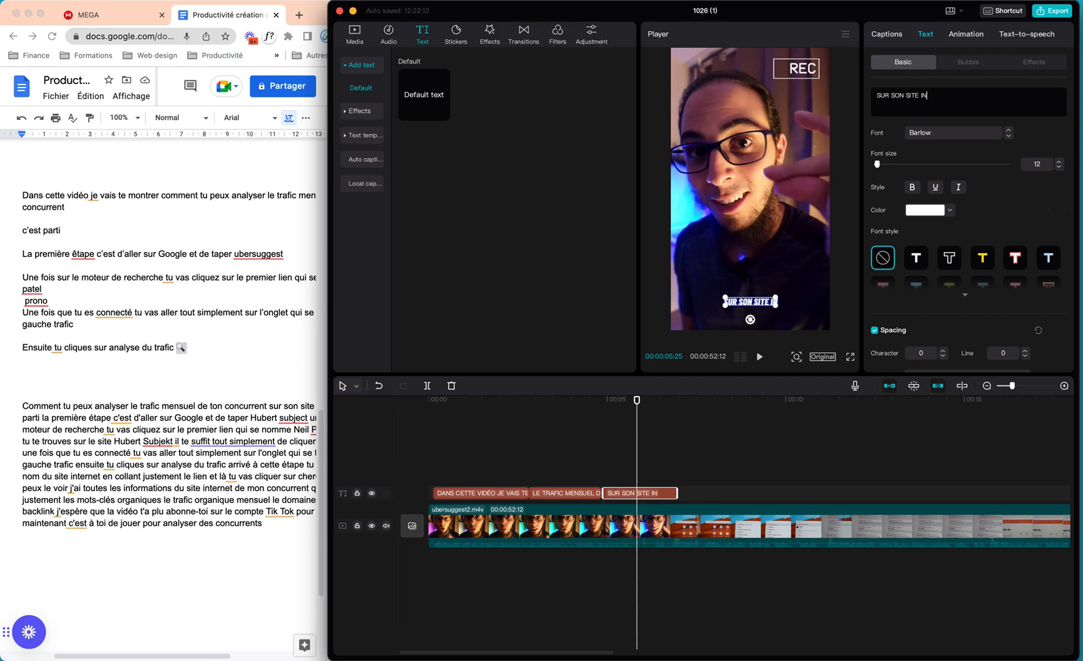
key(BackSpace)
key(BackSpace)
key(BackSpace)
key(BackSpace)
key(BackSpace)
key(BackSpace)
key(BackSpace)
key(BackSpace)
key(BackSpace)
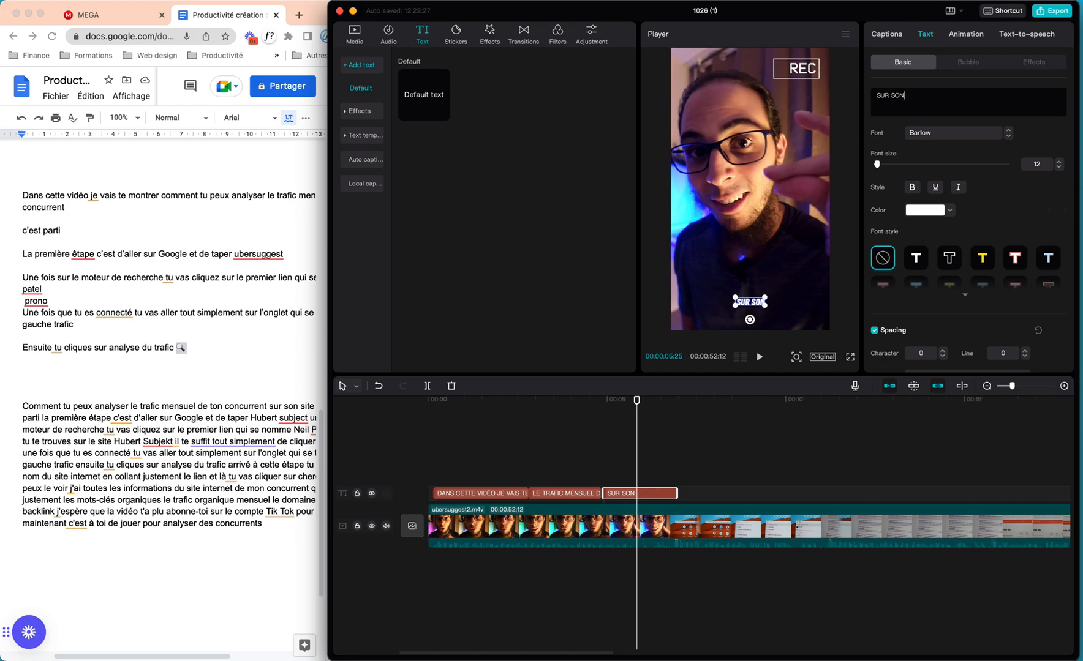
text(T SITE I)
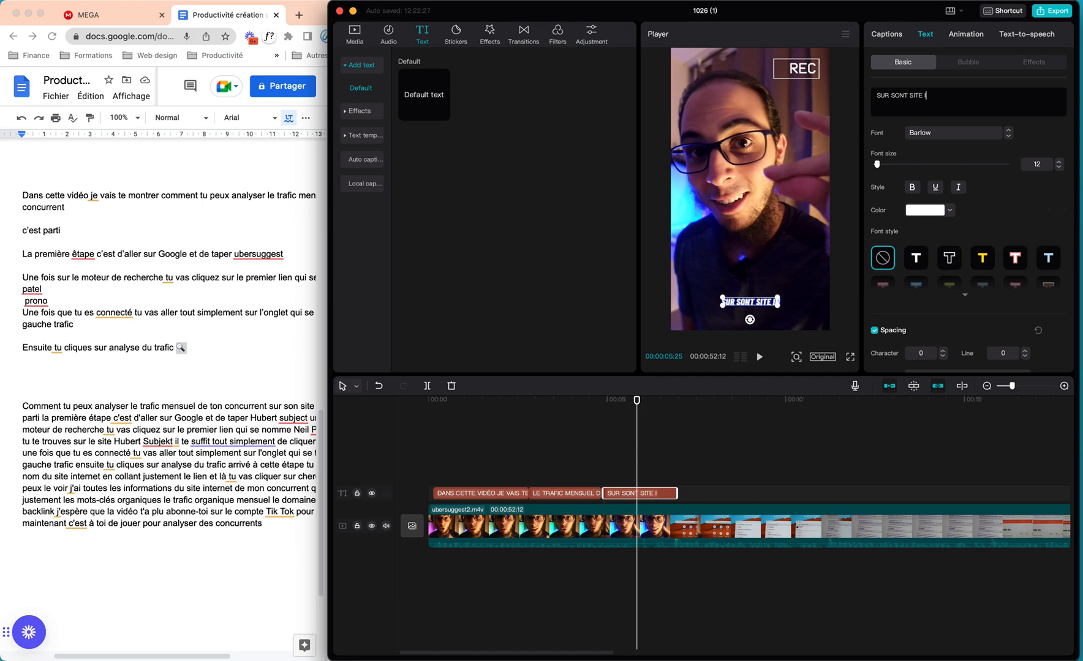
text(NTERNET)
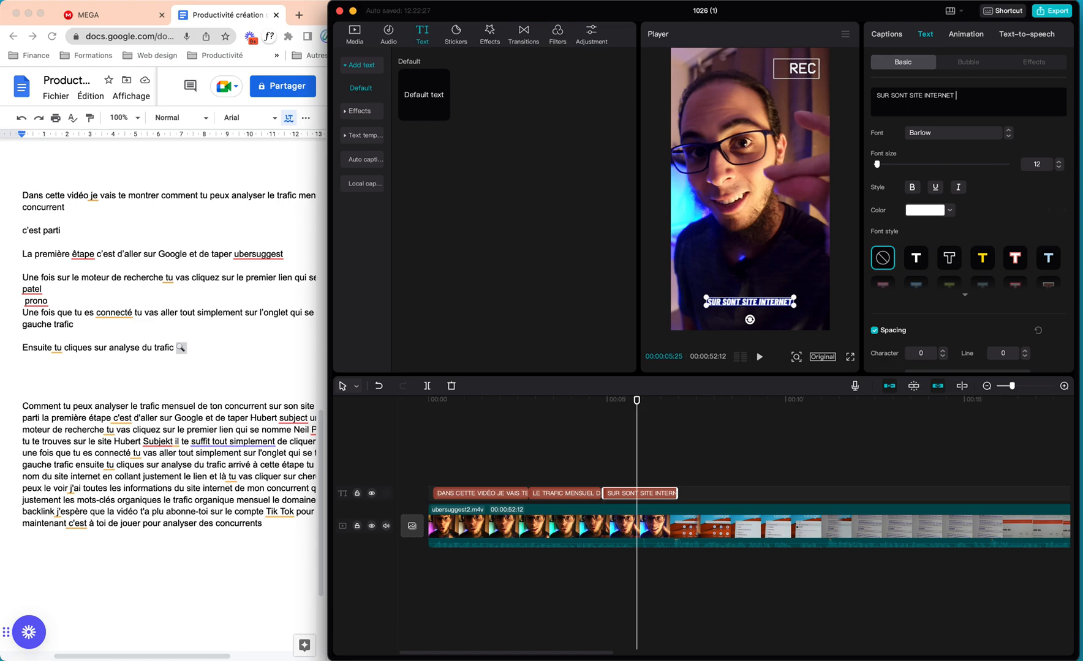
- Find where the third phrase ends in the speech and trim the third caption's end to 00:00:06:11
click(575, 470)
key(space)
key(space)
click(632, 495)
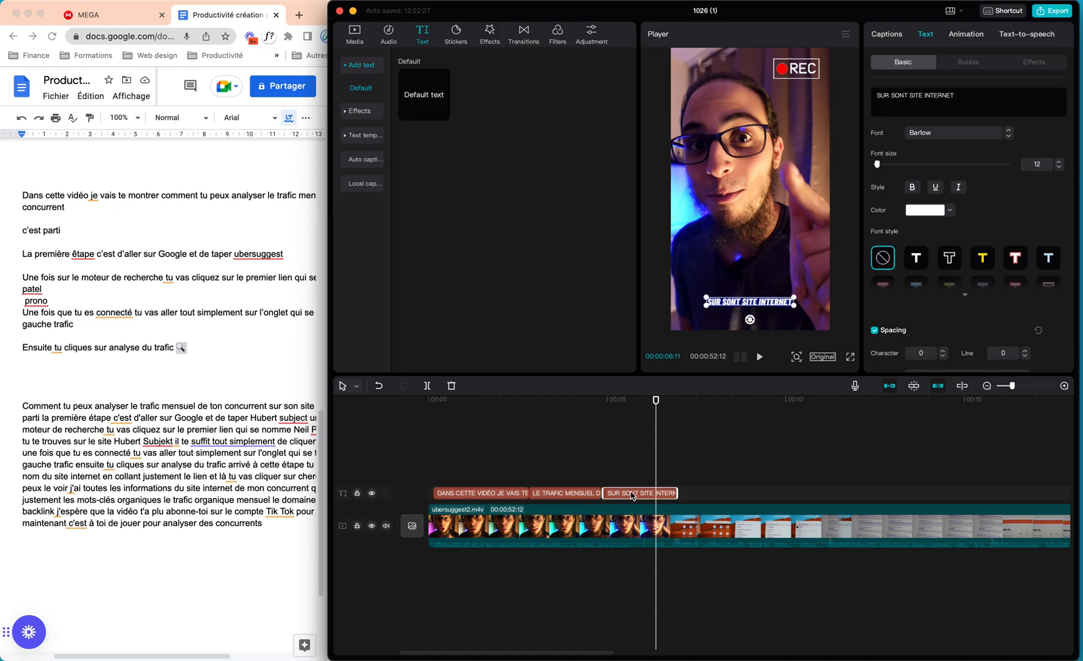
drag(676, 494, 650, 494)
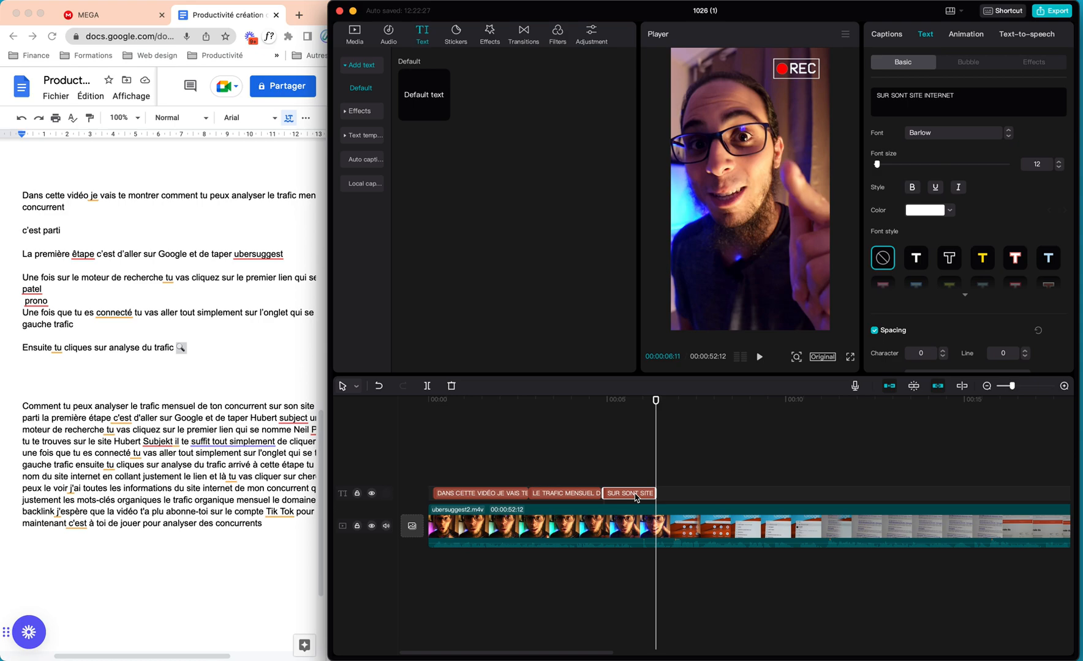
- Paste a copy of the third caption at 00:00:06:11 and play on to hear the following phrase
key(super+v)
click(607, 467)
key(space)
key(space)
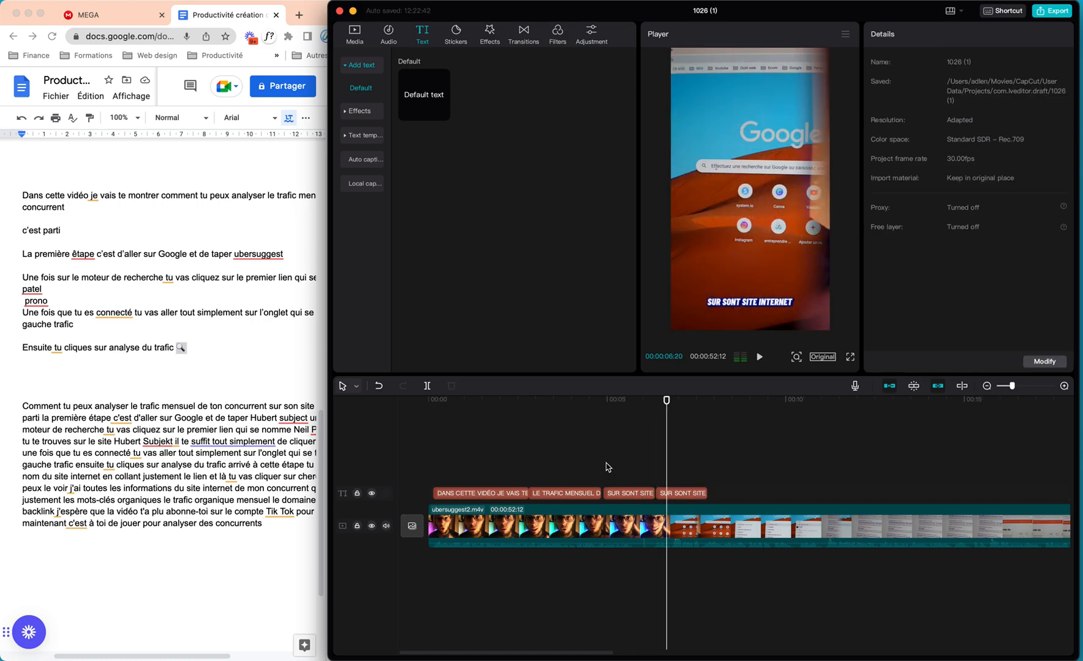
- Replace the fourth caption's text with "C'EST PARTI" and enlarge it to span most of the frame's width
click(677, 496)
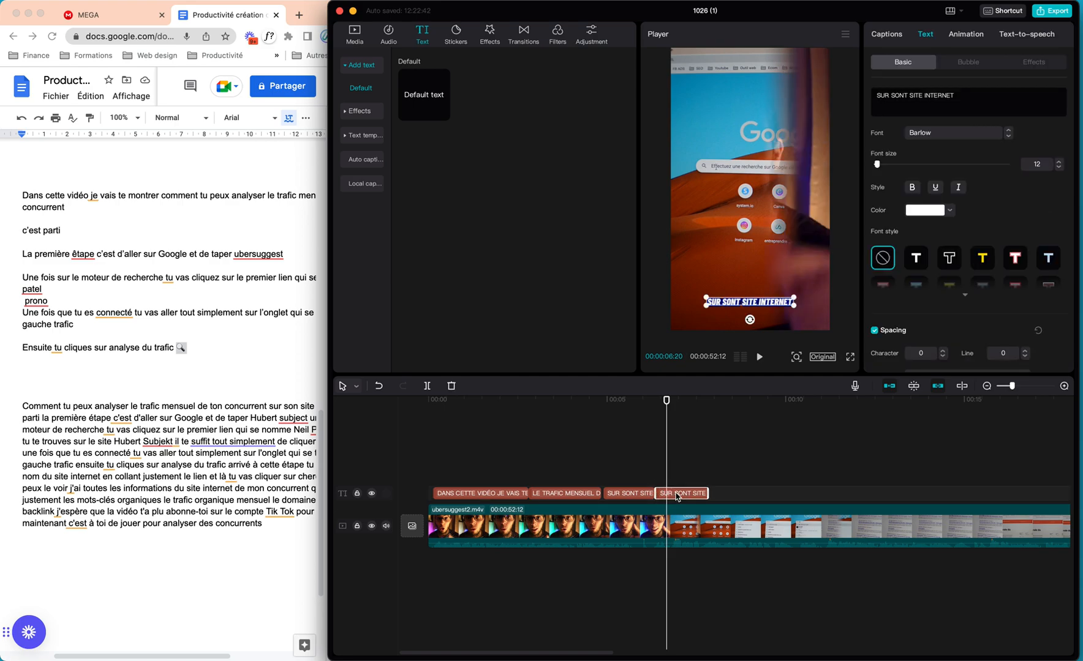
triple_click(908, 96)
text(C)
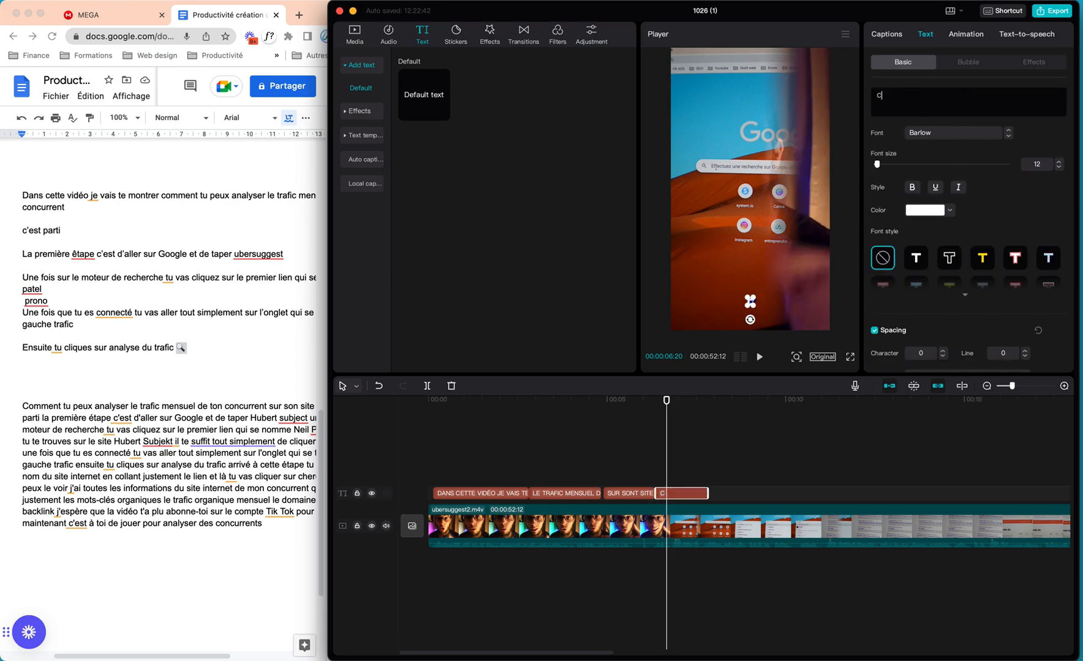
text('EST PARTI)
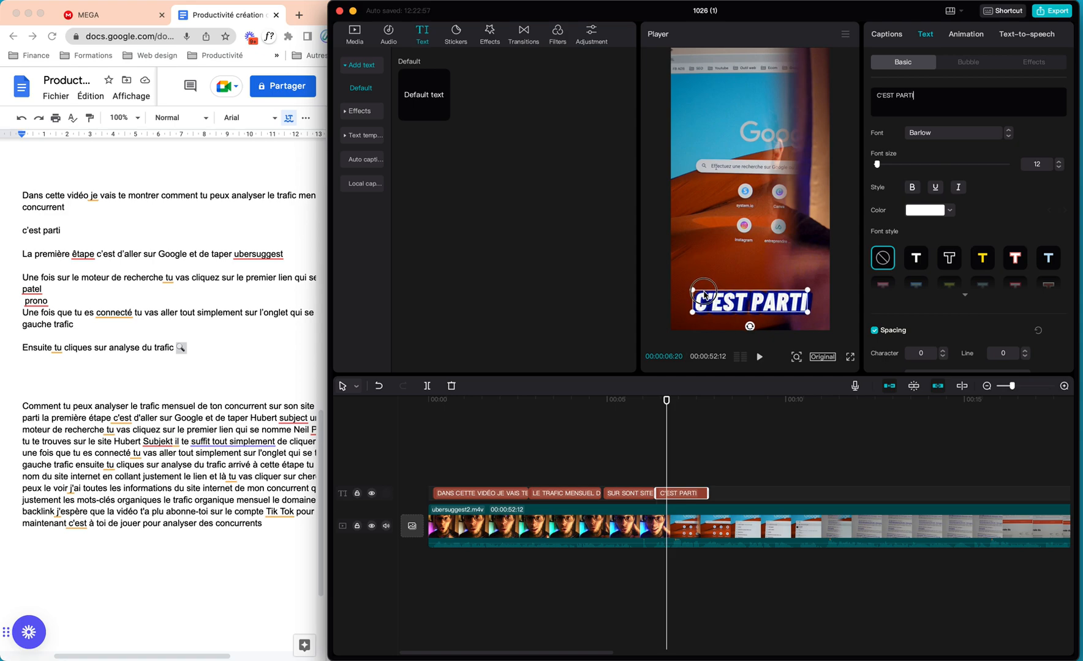
- Play back the changeover from the second to the third caption and extend the third caption's start to meet the second's end
click(541, 474)
key(space)
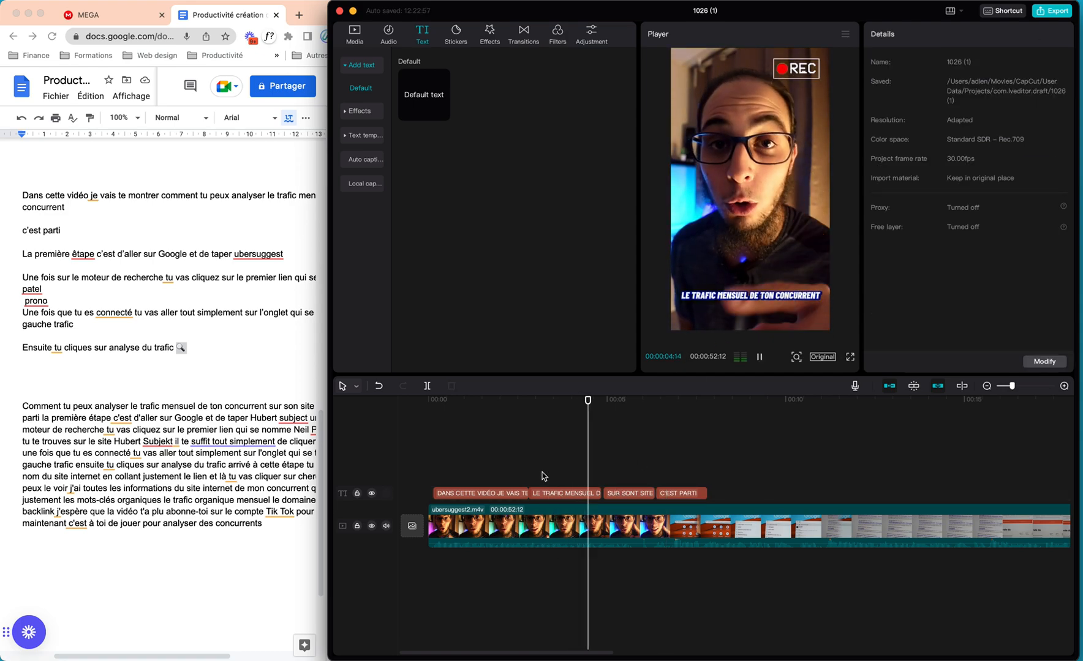
key(space)
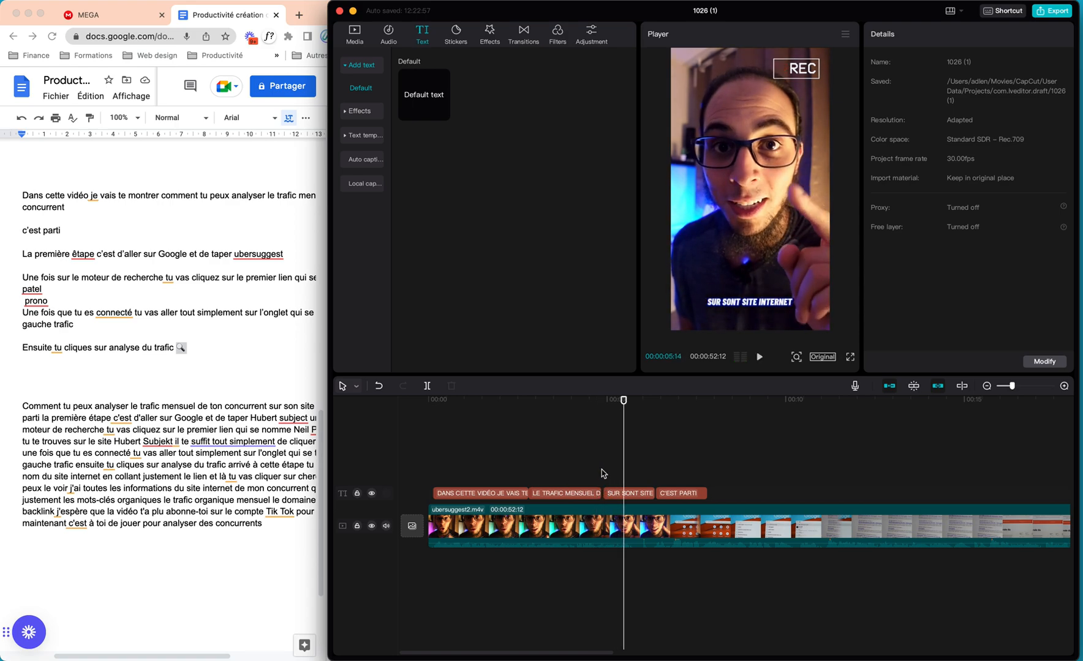
scroll(603, 473, up, 3)
click(585, 493)
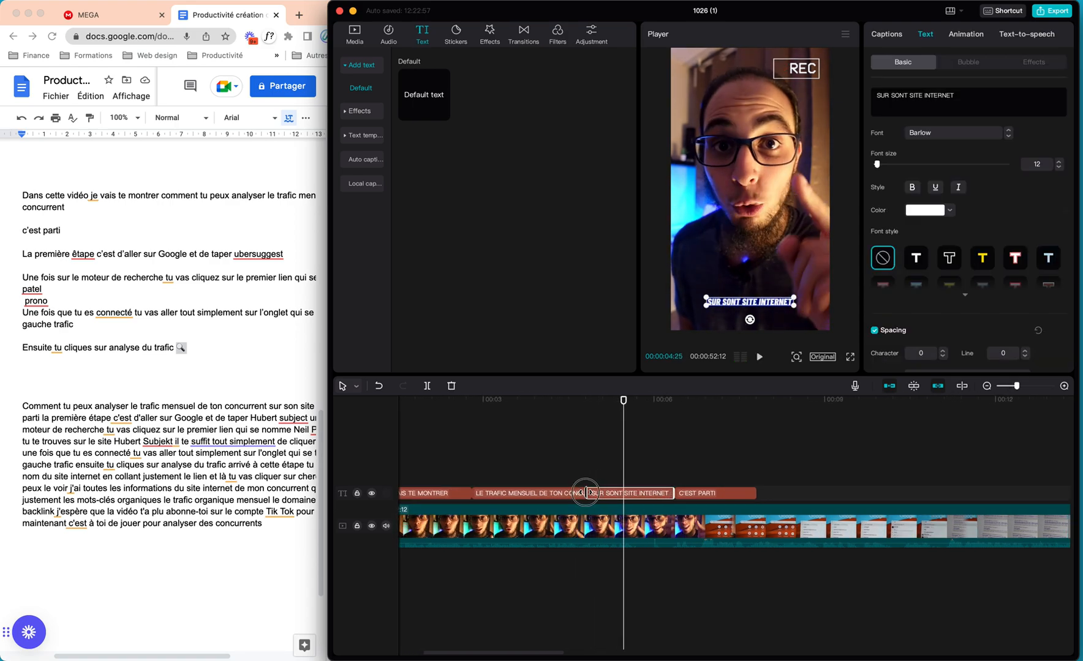
- Play back the third and fourth captions, and replay the captions from the start of the video to check their timing
click(531, 484)
key(space)
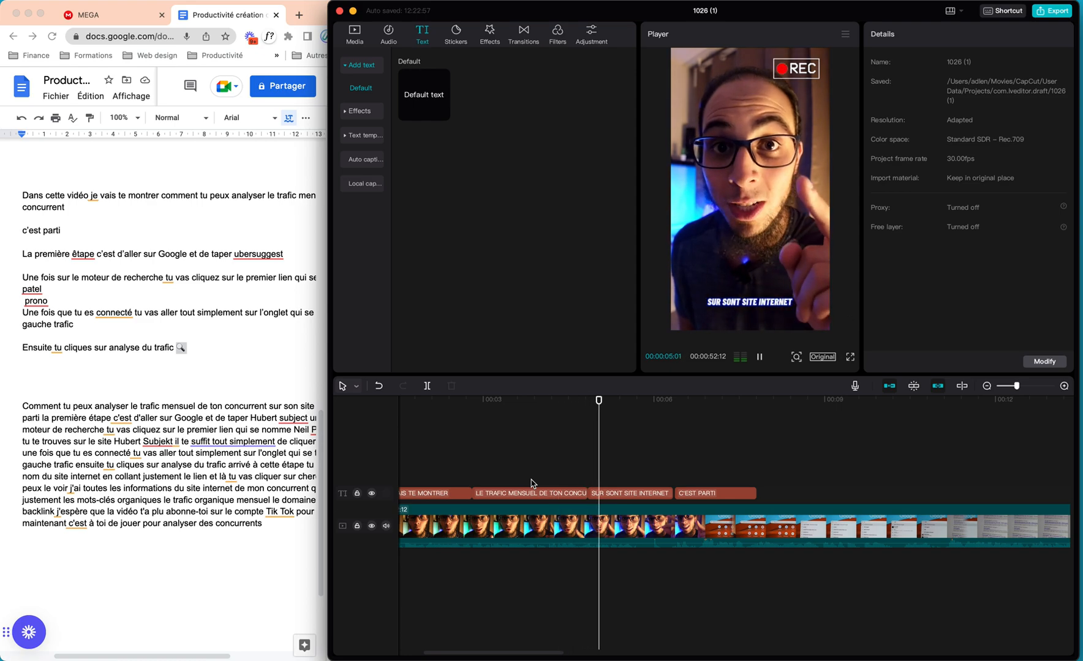
key(space)
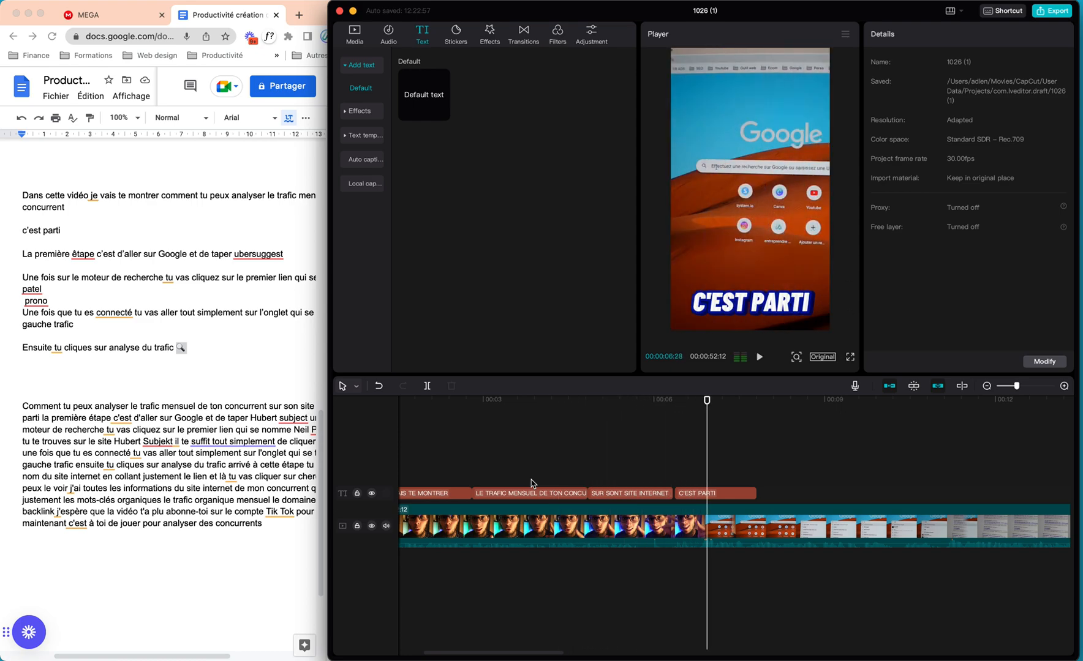
click(451, 467)
scroll(439, 465, left, 3)
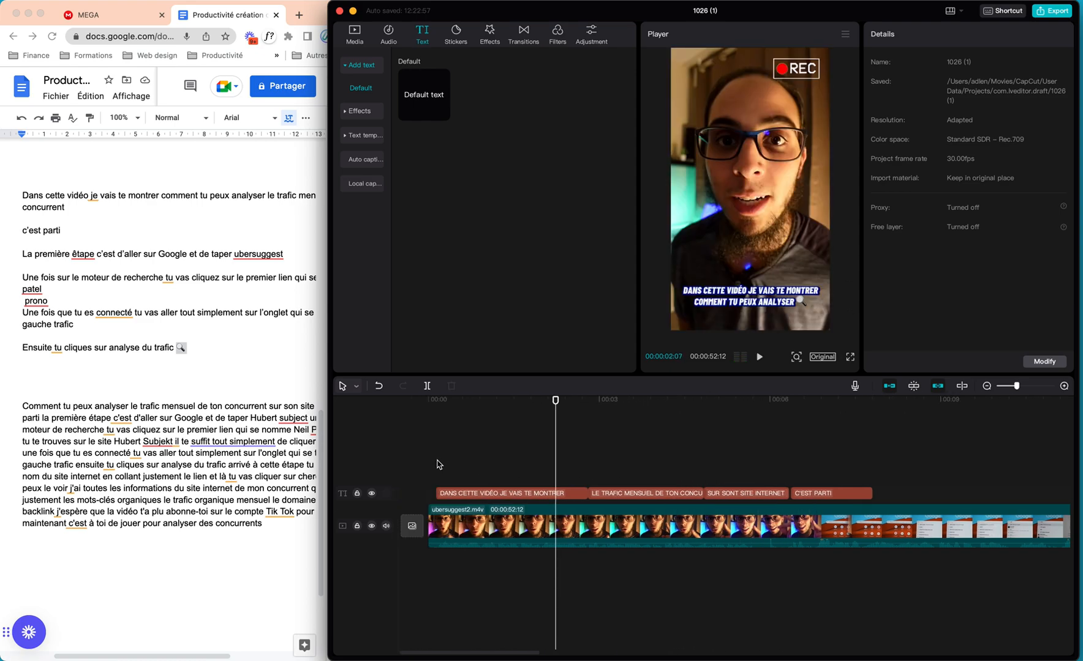
click(438, 461)
key(space)
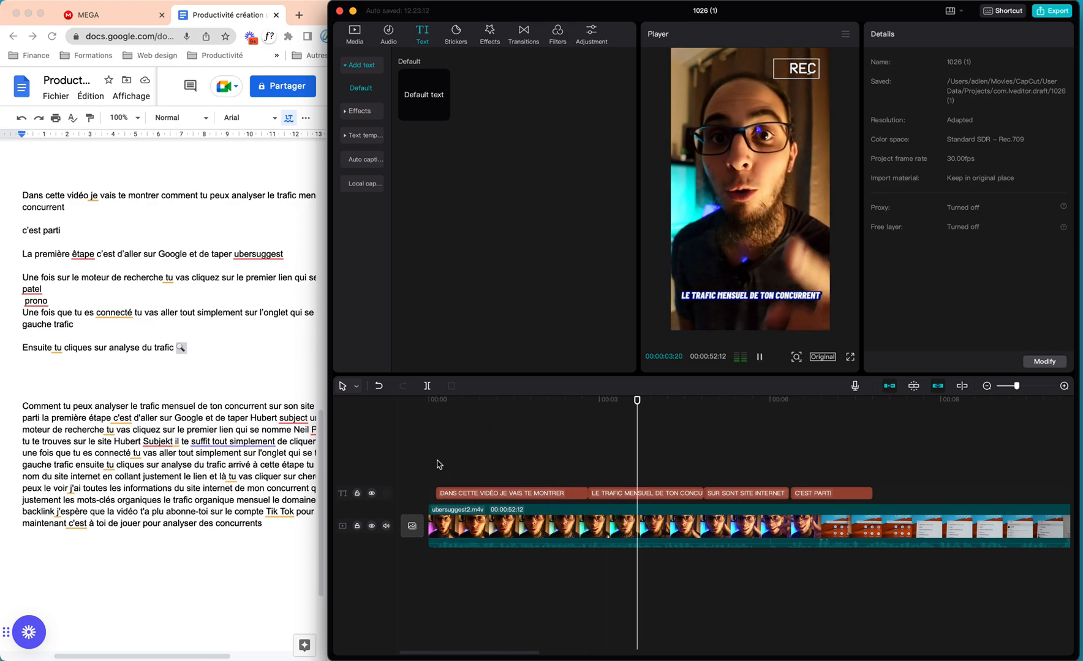
key(space)
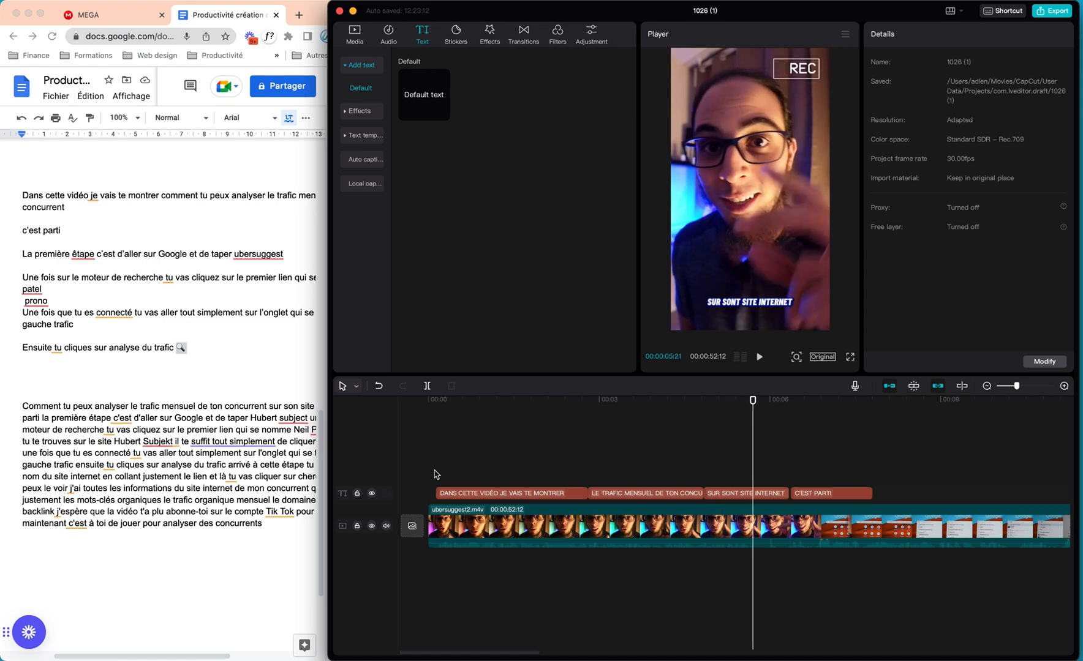
- Play the opening of the video and set the first caption's font size to 14
click(432, 480)
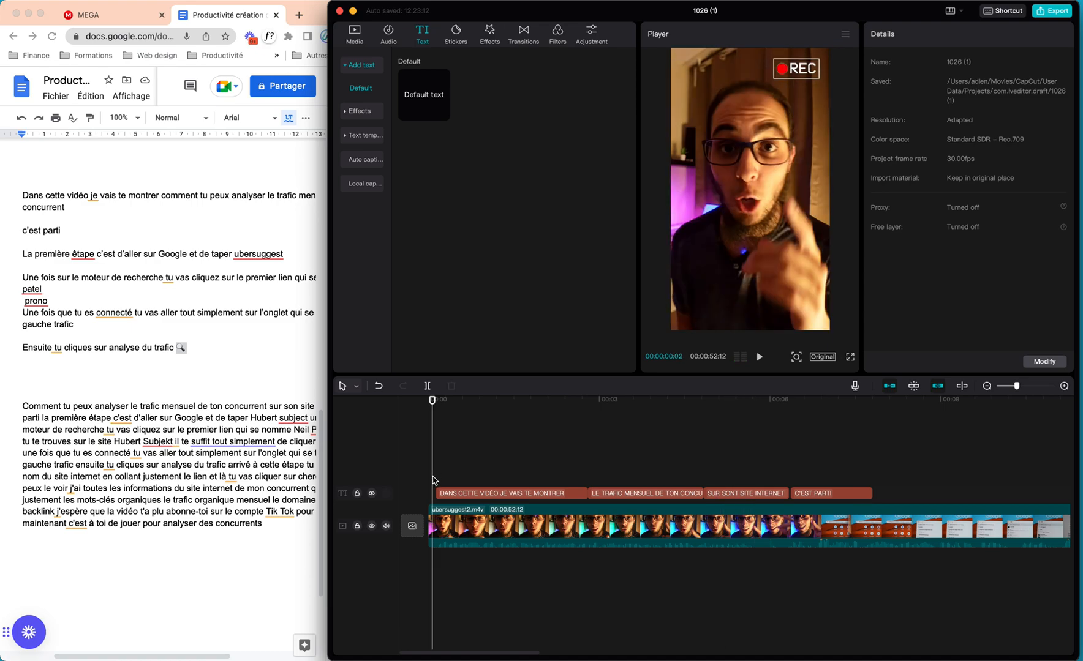
key(space)
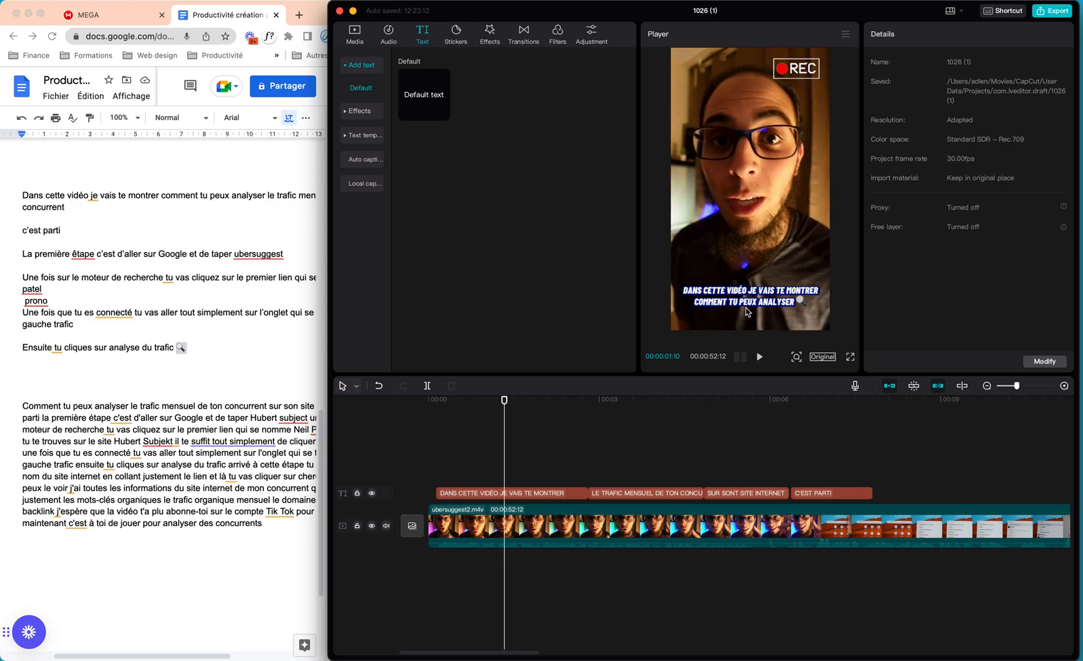
click(510, 495)
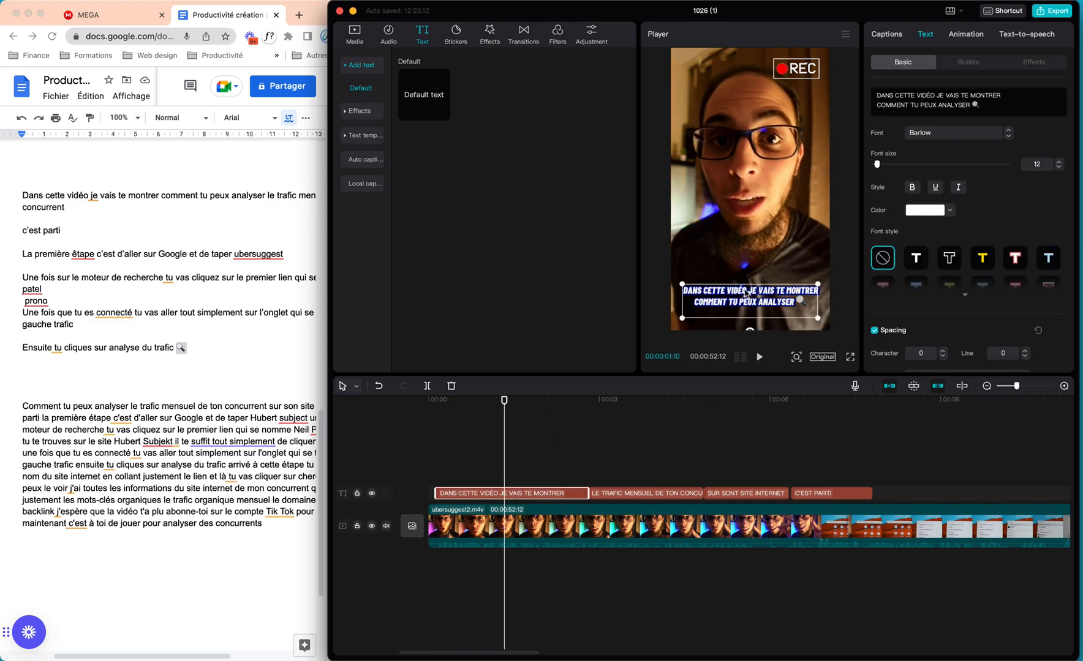
drag(876, 164, 878, 166)
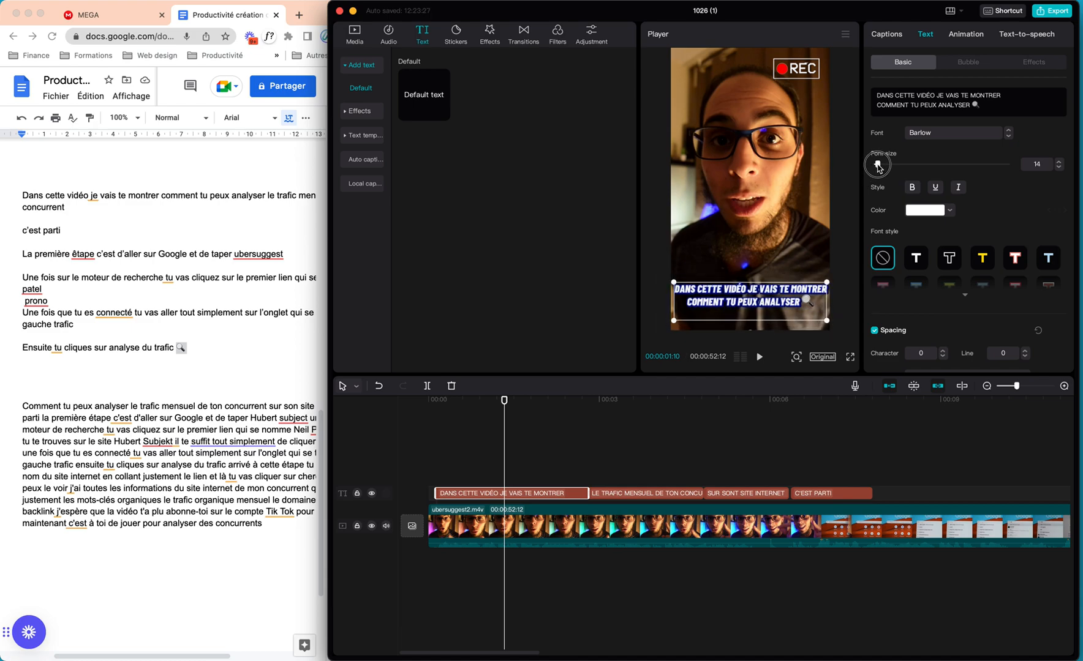
- Play the video from the beginning to check the size and timing of the first caption
click(431, 462)
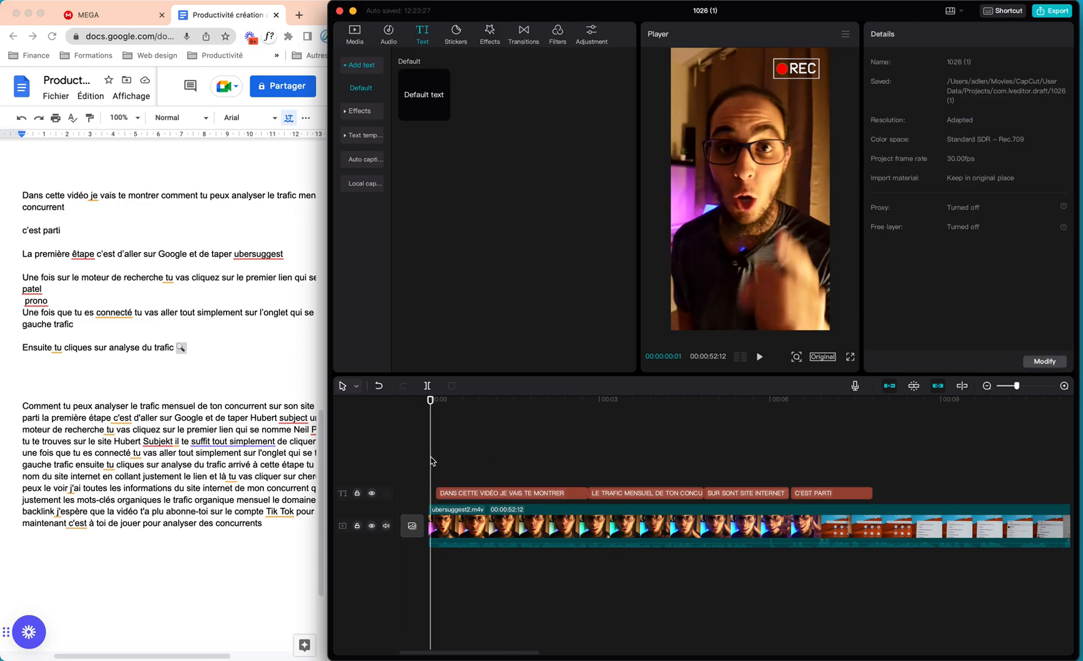
key(space)
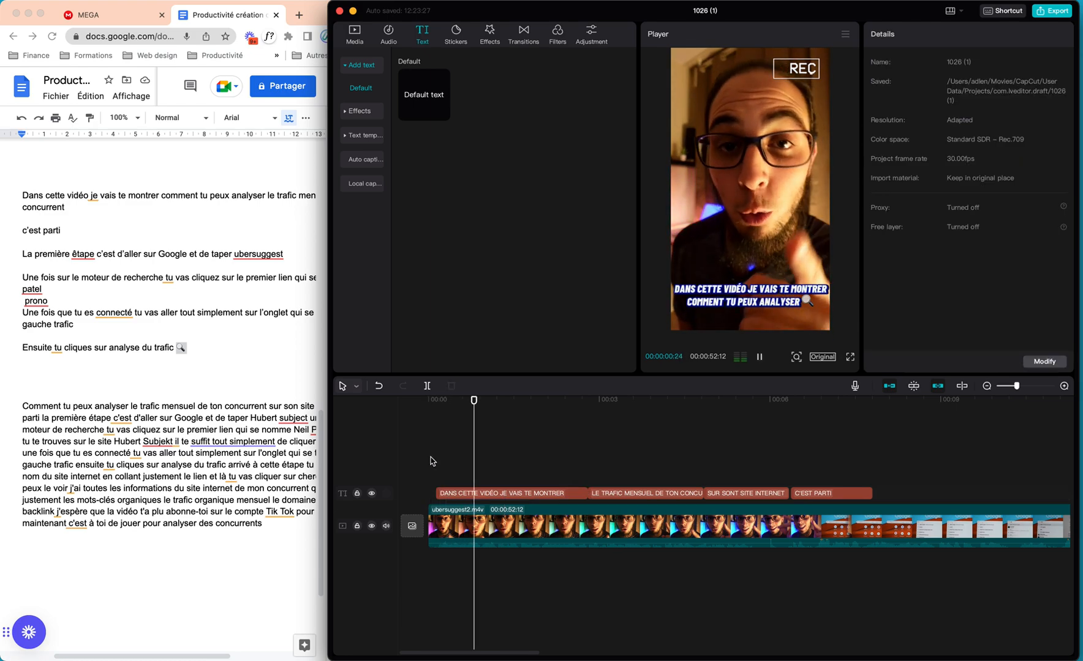
key(space)
click(459, 495)
click(430, 470)
key(space)
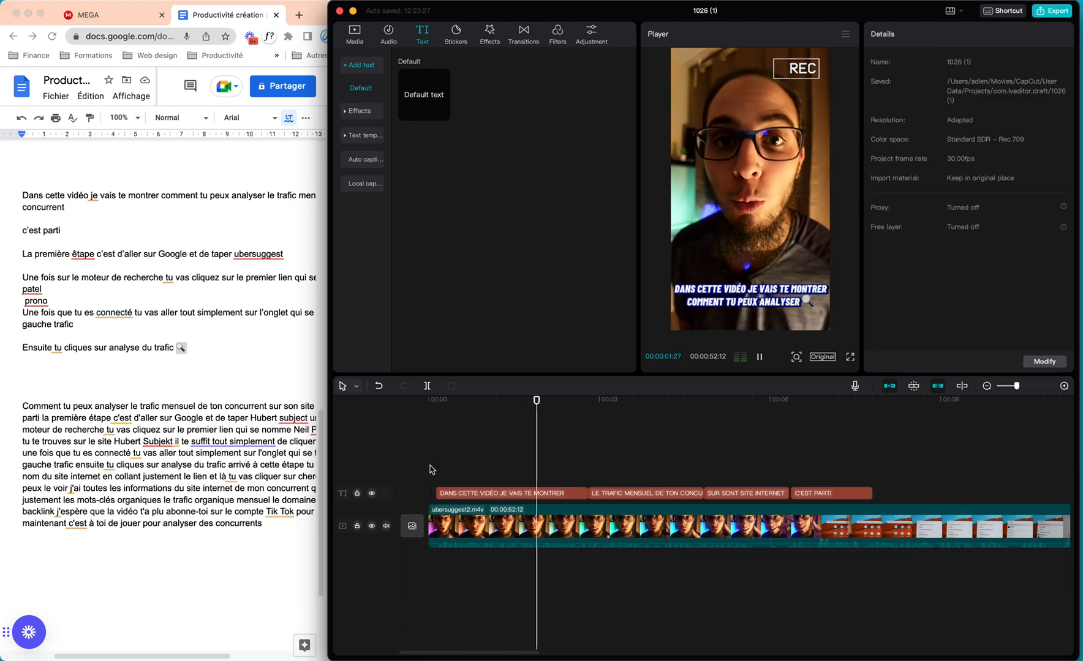
key(space)
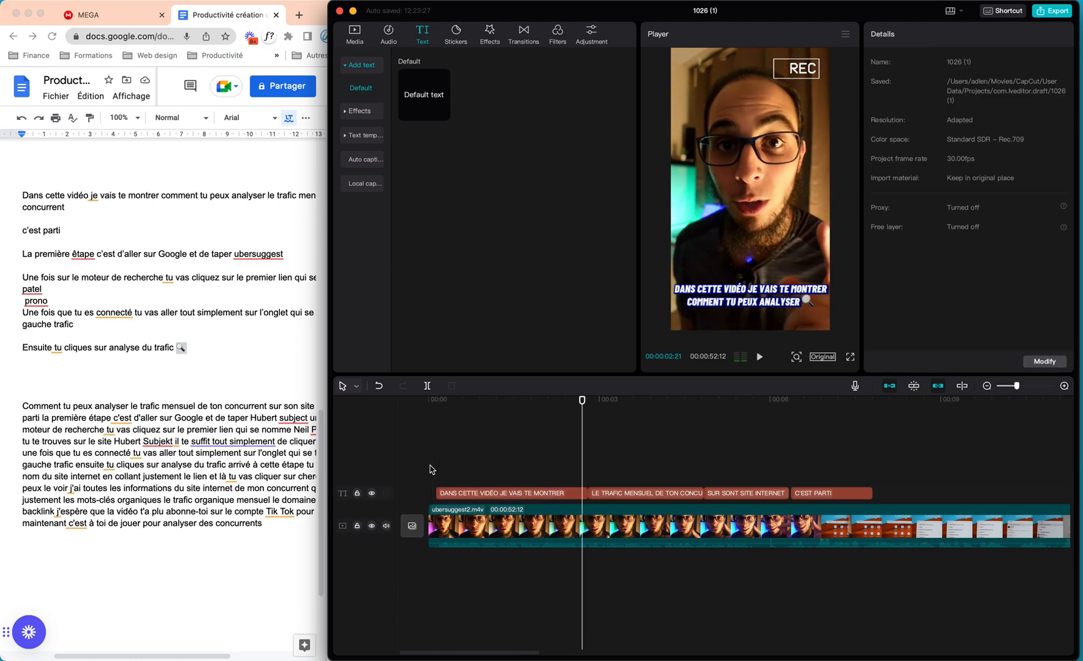
- Browse the text effects and the In, Loop and Out animation presets for the first caption
click(481, 496)
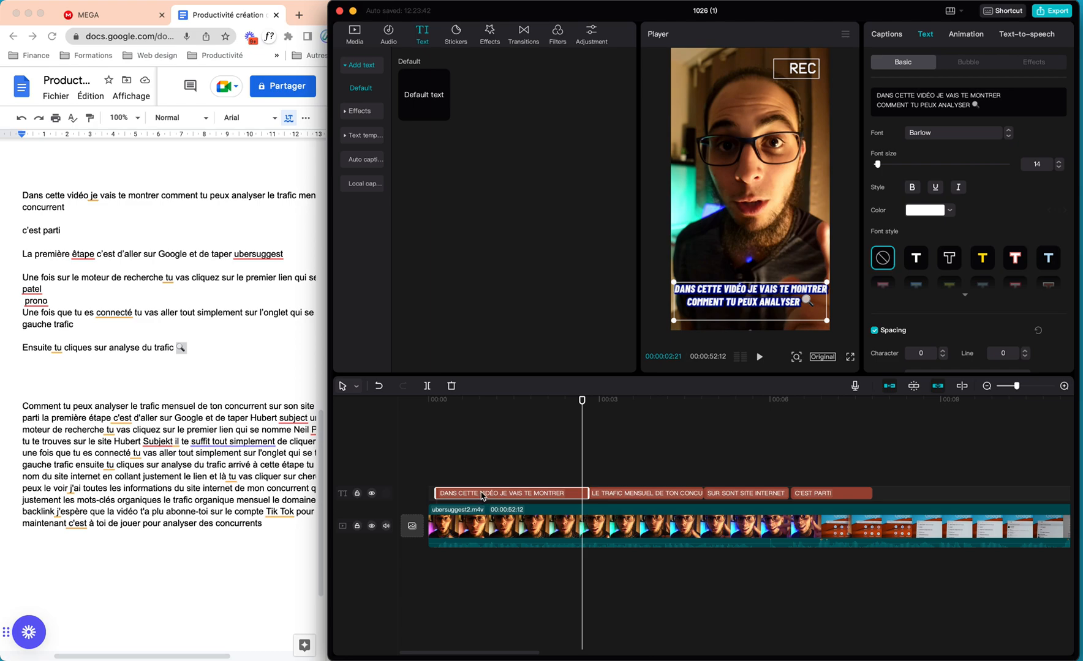
click(1038, 64)
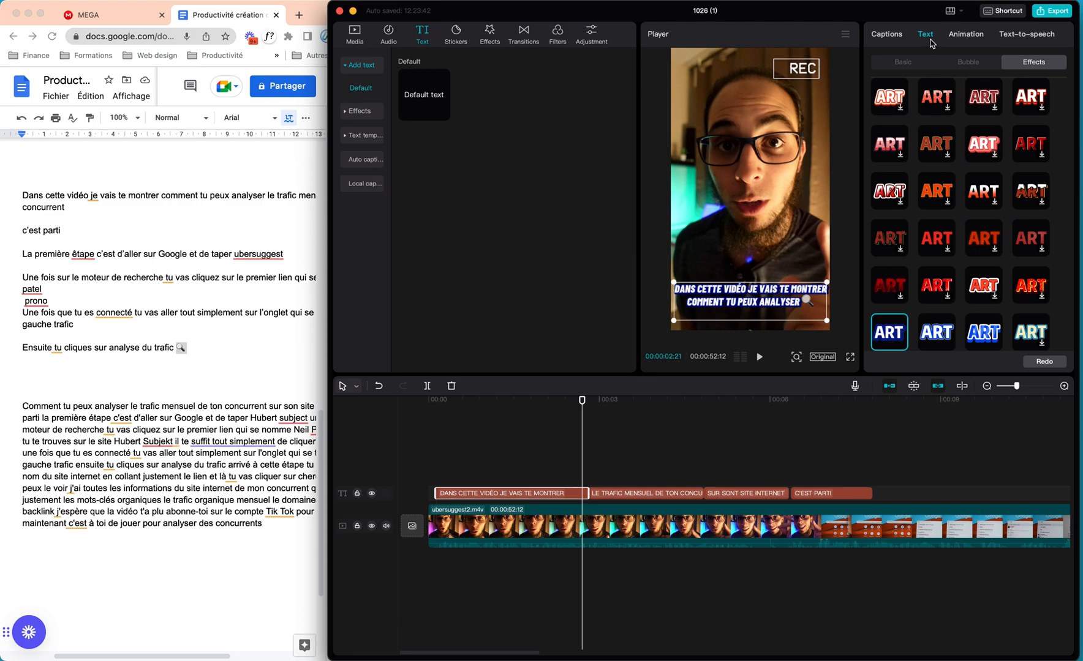
click(964, 38)
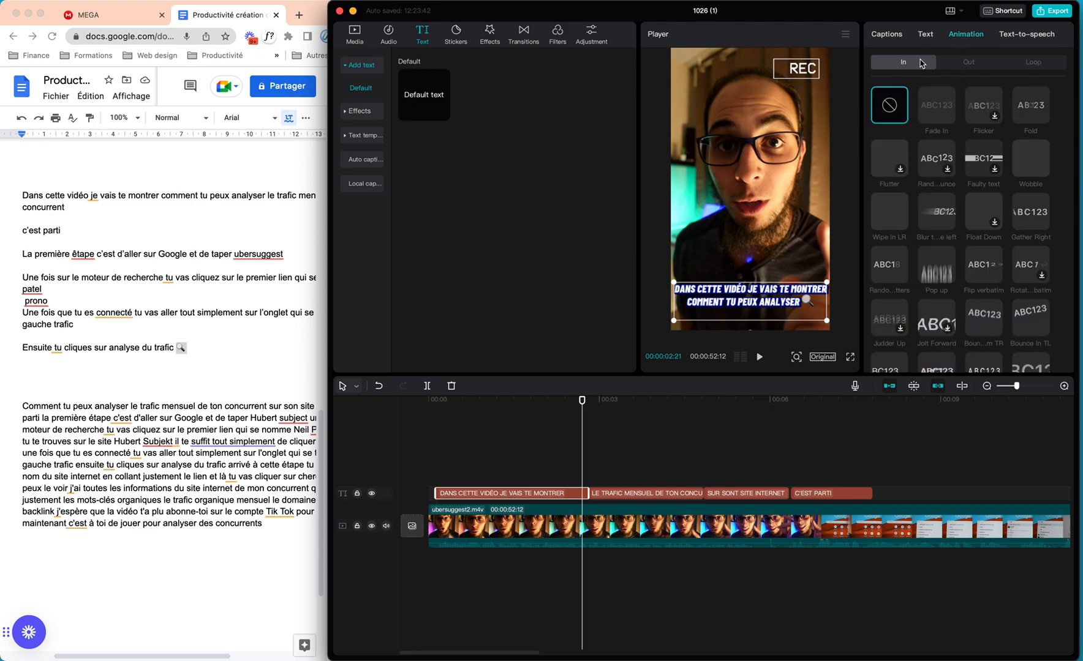
click(1035, 63)
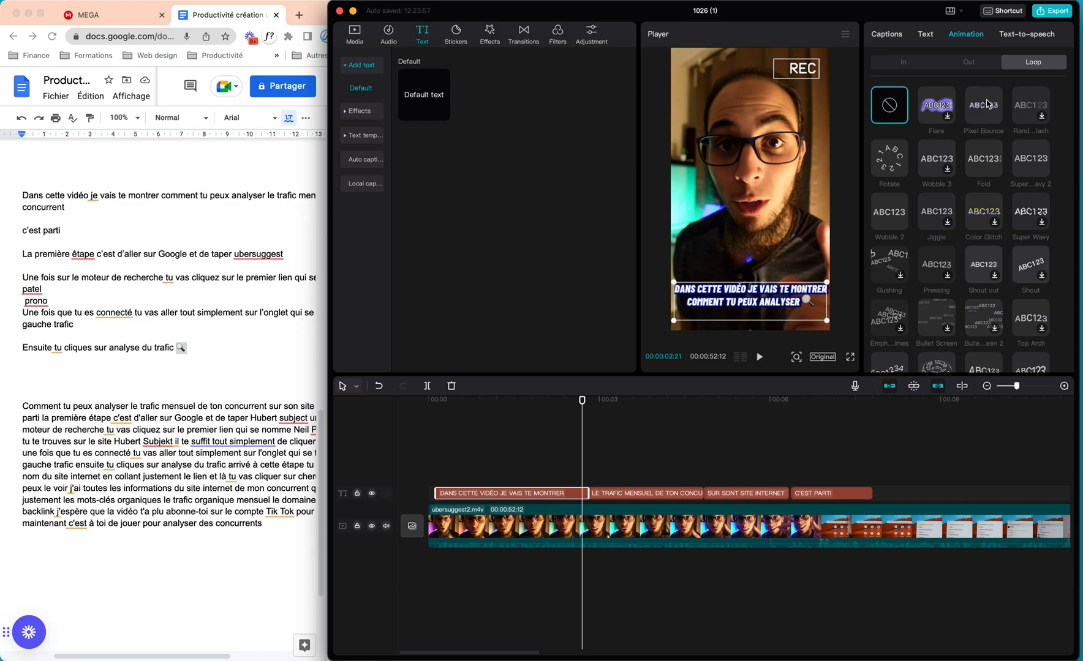
click(974, 64)
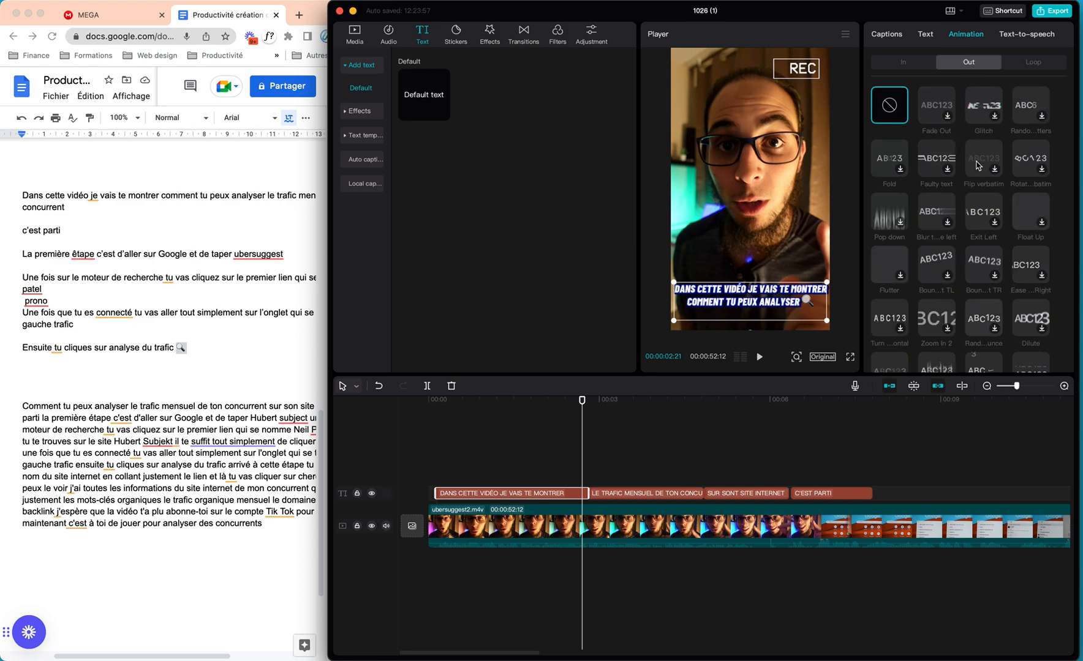
- Compare the In, Out and Loop animation presets available for the first caption
click(905, 65)
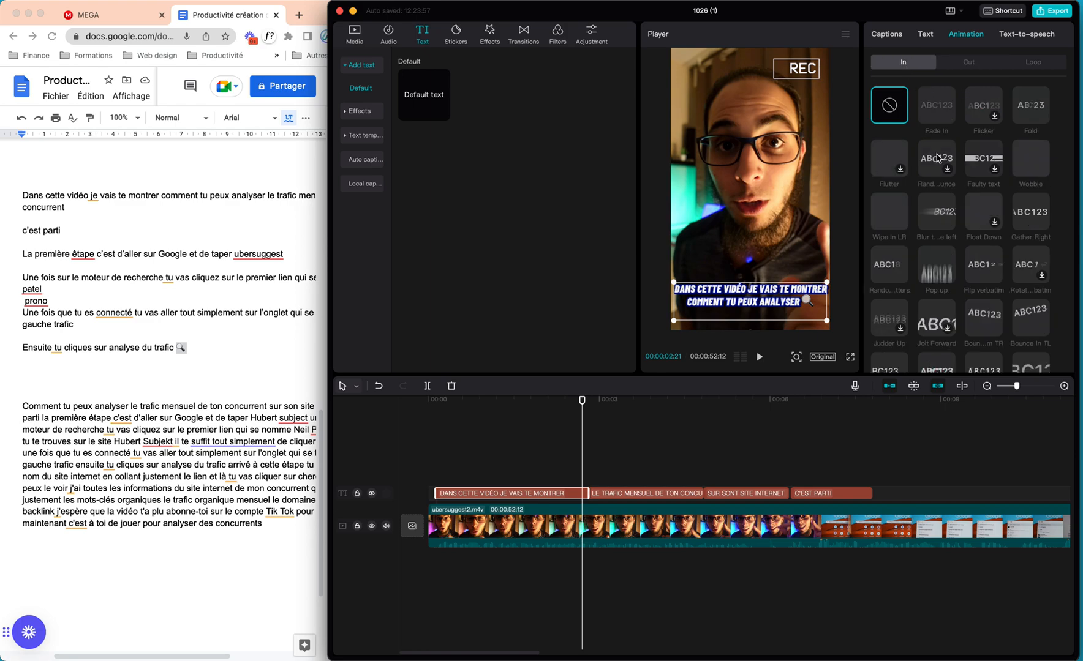
click(1030, 64)
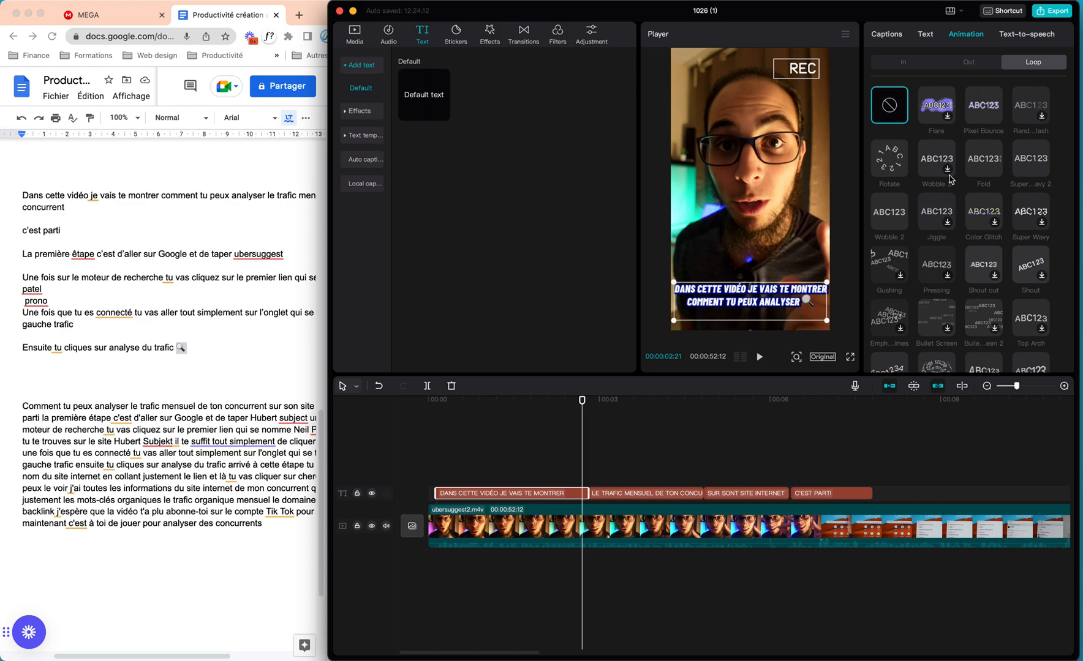
click(982, 62)
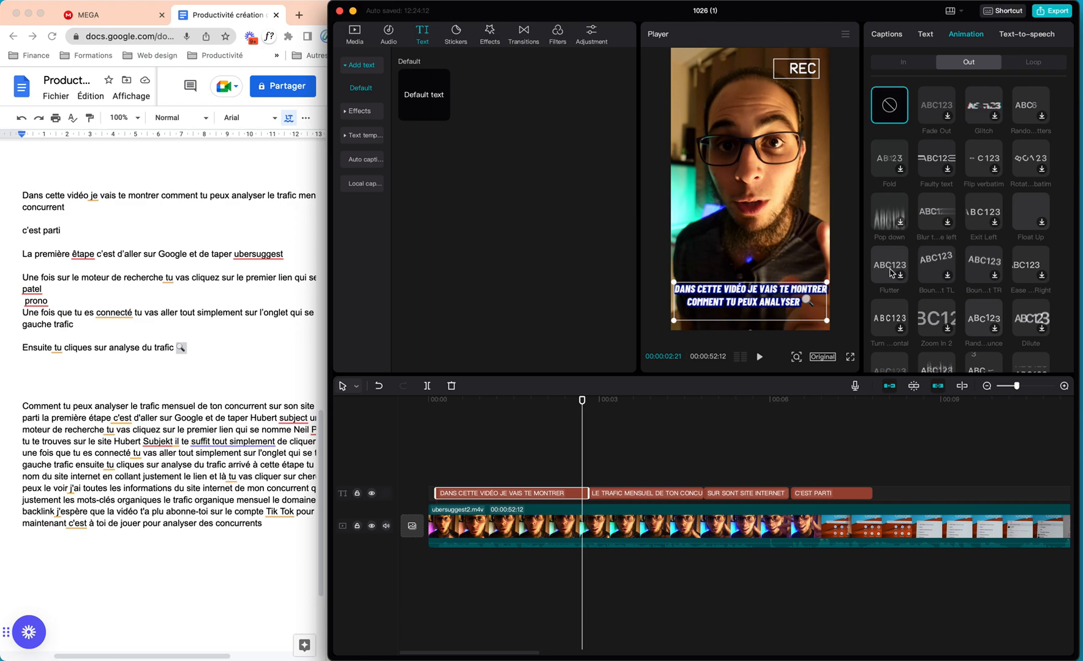
scroll(914, 218, down, 2)
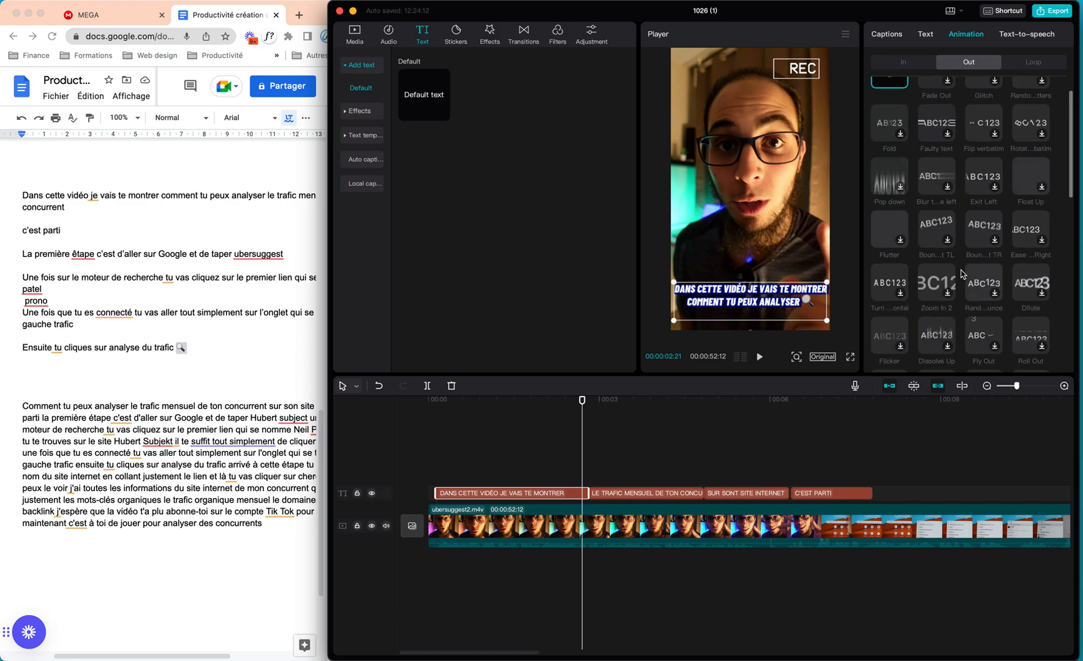
scroll(961, 274, up, 2)
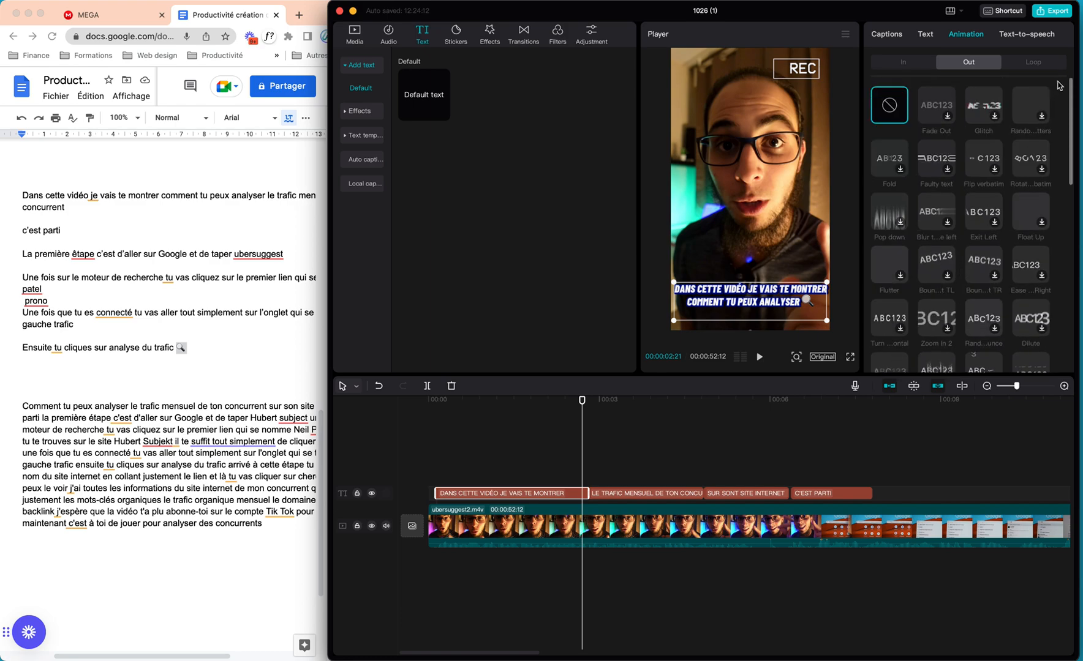
click(1029, 61)
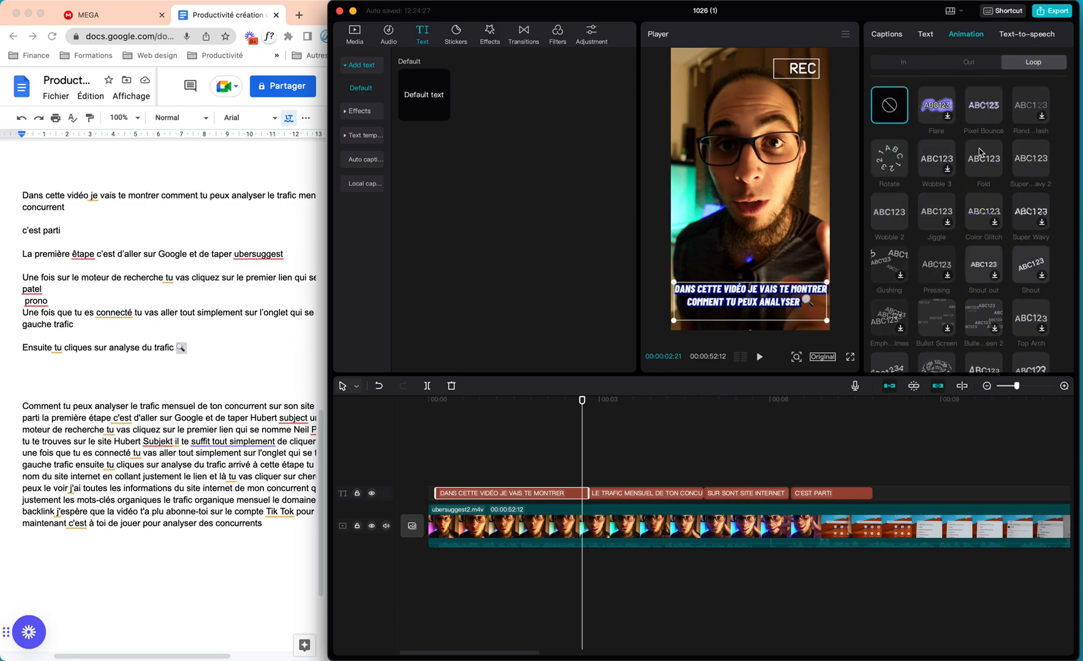
scroll(937, 205, down, 1)
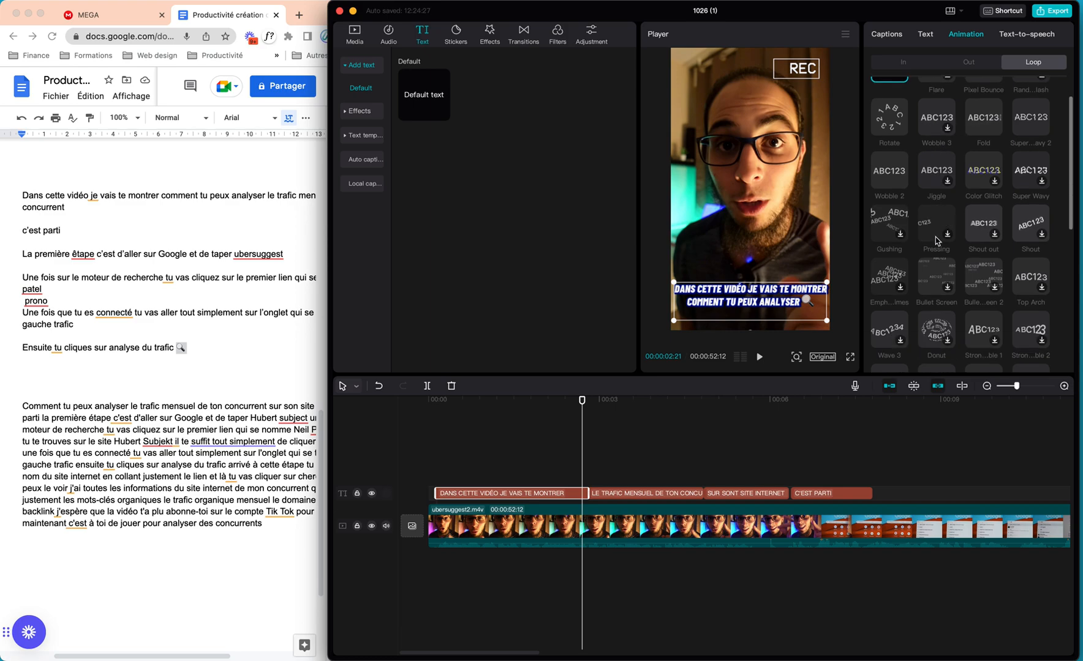
- Try the Shout out loop animation on the first caption, play it back and undo it
click(993, 221)
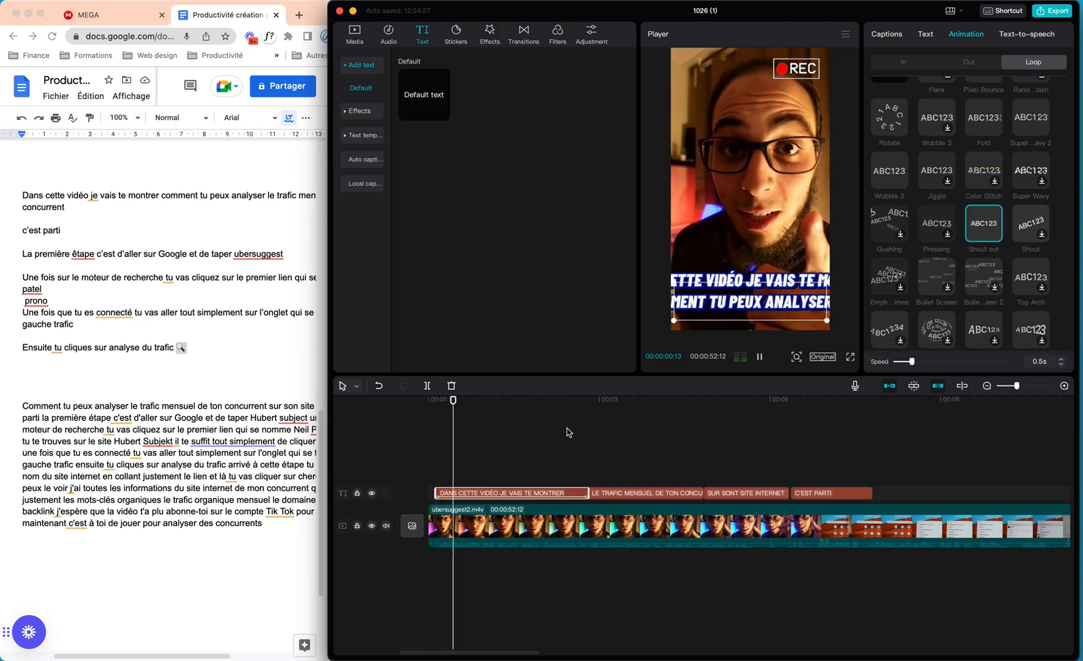
click(512, 442)
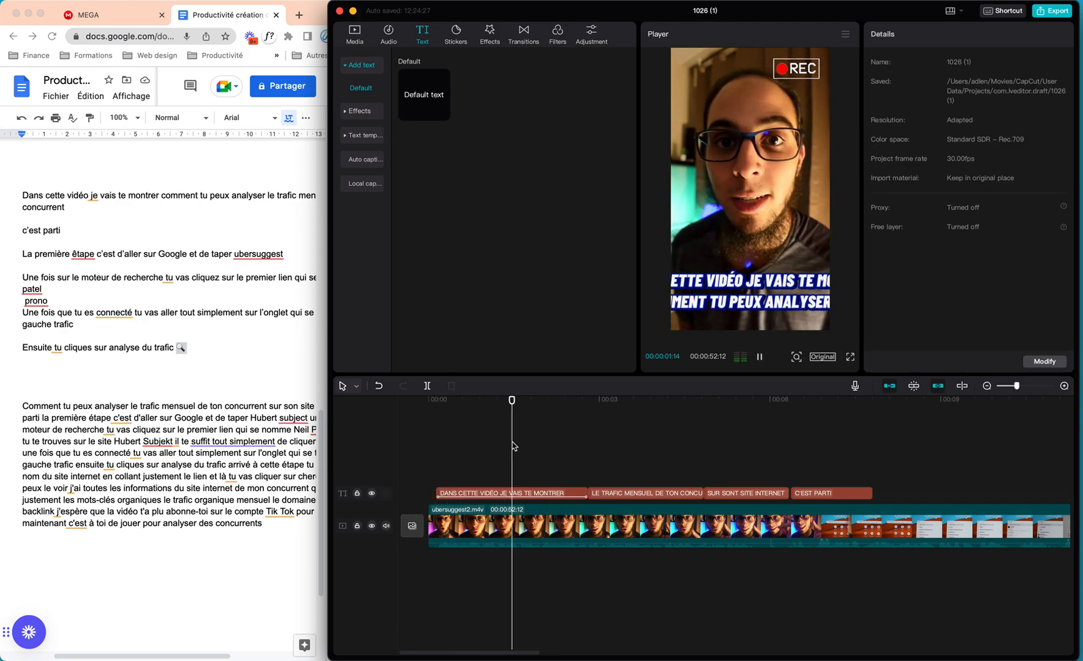
key(space)
key(super+z)
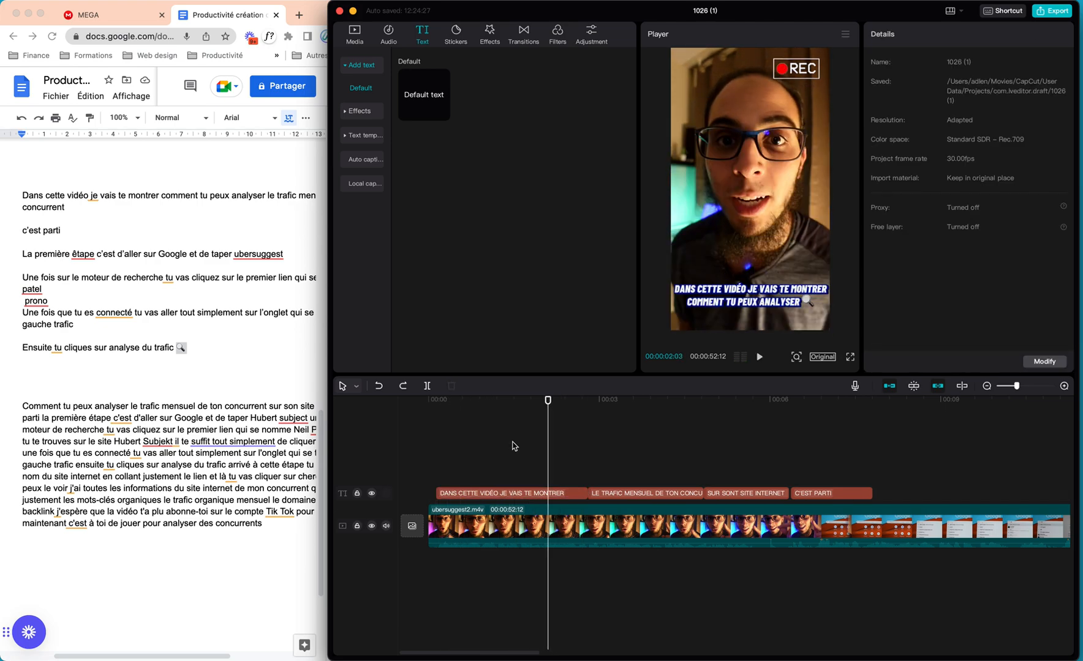
- Reselect the first caption and look through its text effects and the full list of Loop animations
click(516, 497)
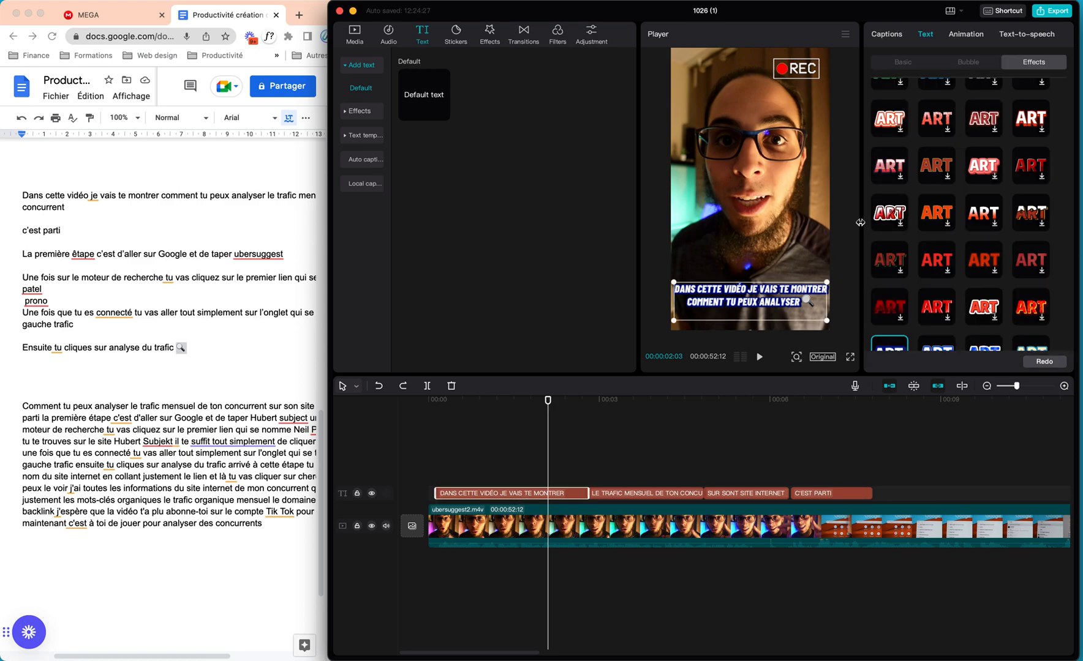
scroll(965, 111, down, 5)
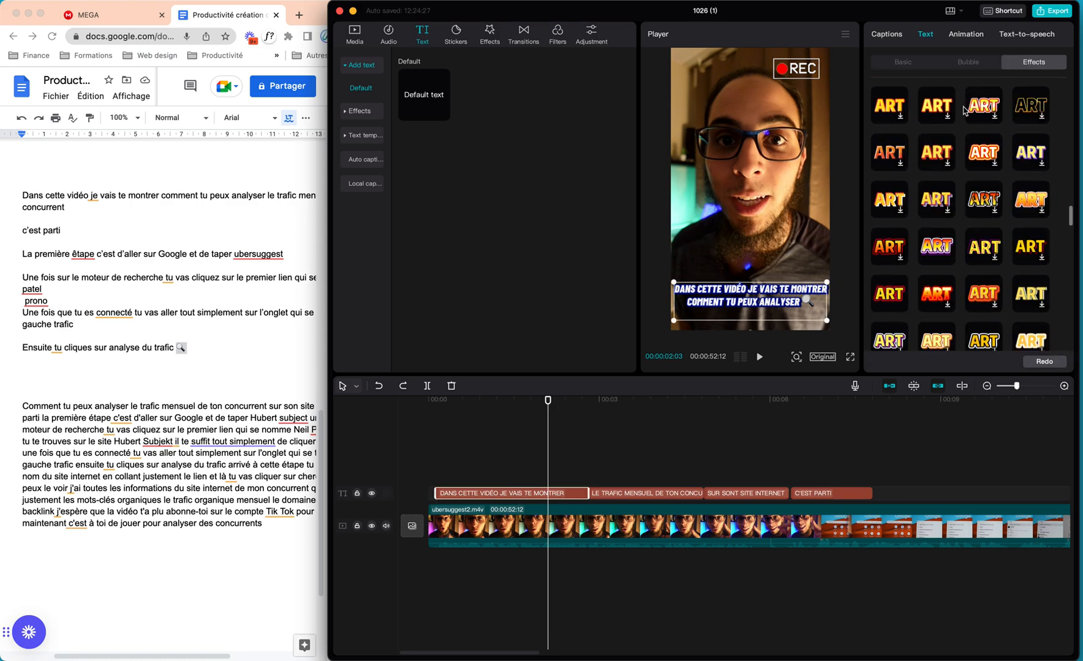
click(895, 38)
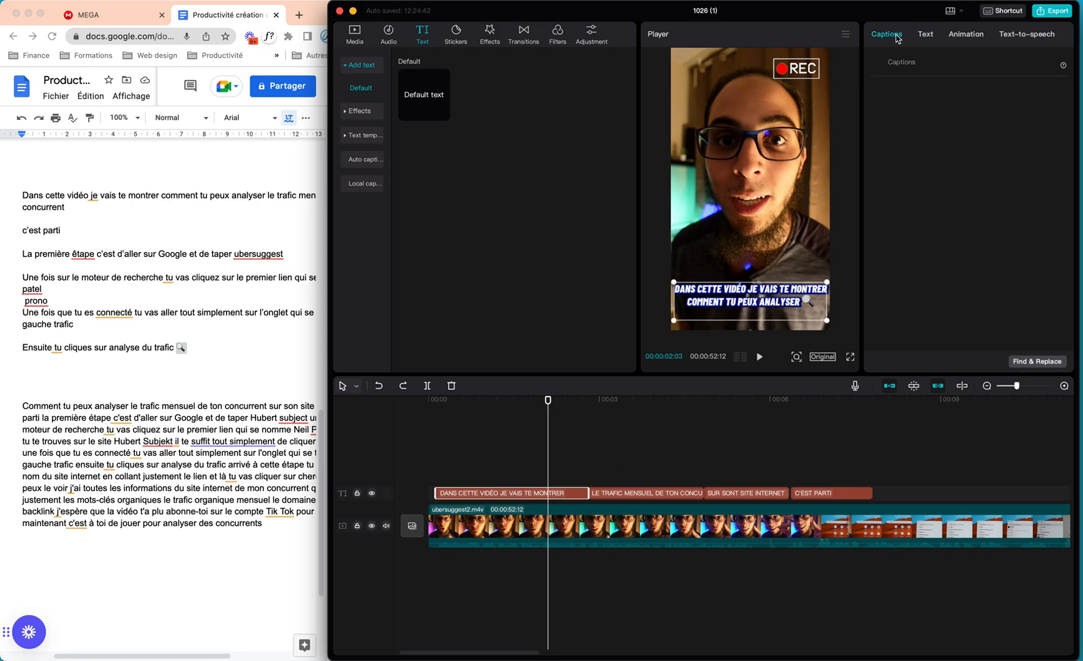
click(933, 35)
click(963, 36)
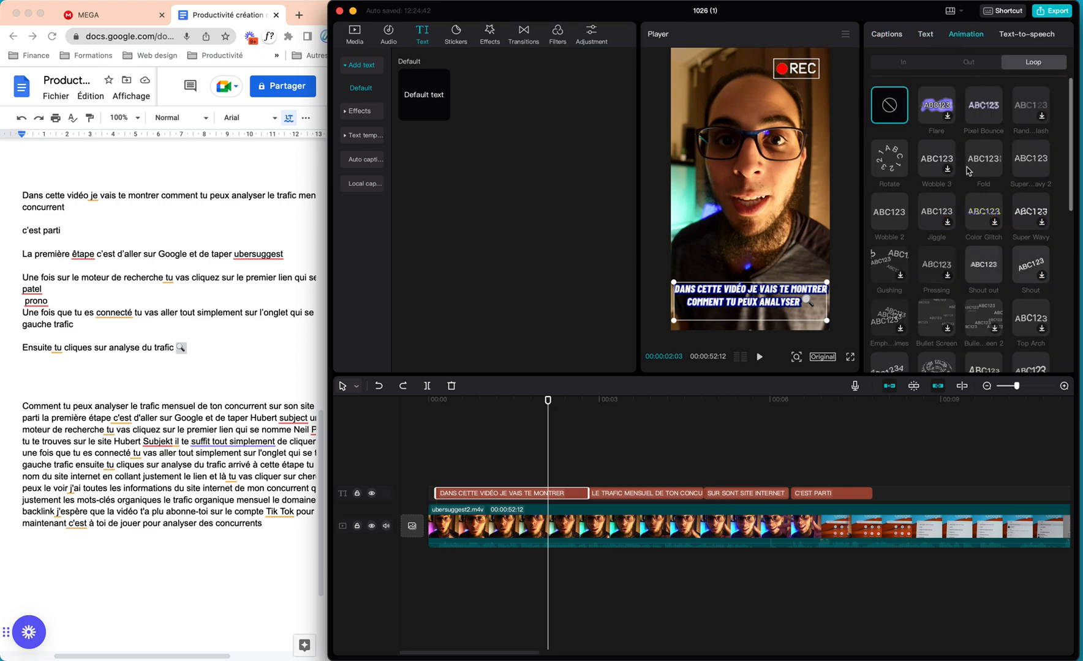
scroll(966, 169, down, 10)
scroll(968, 171, down, 2)
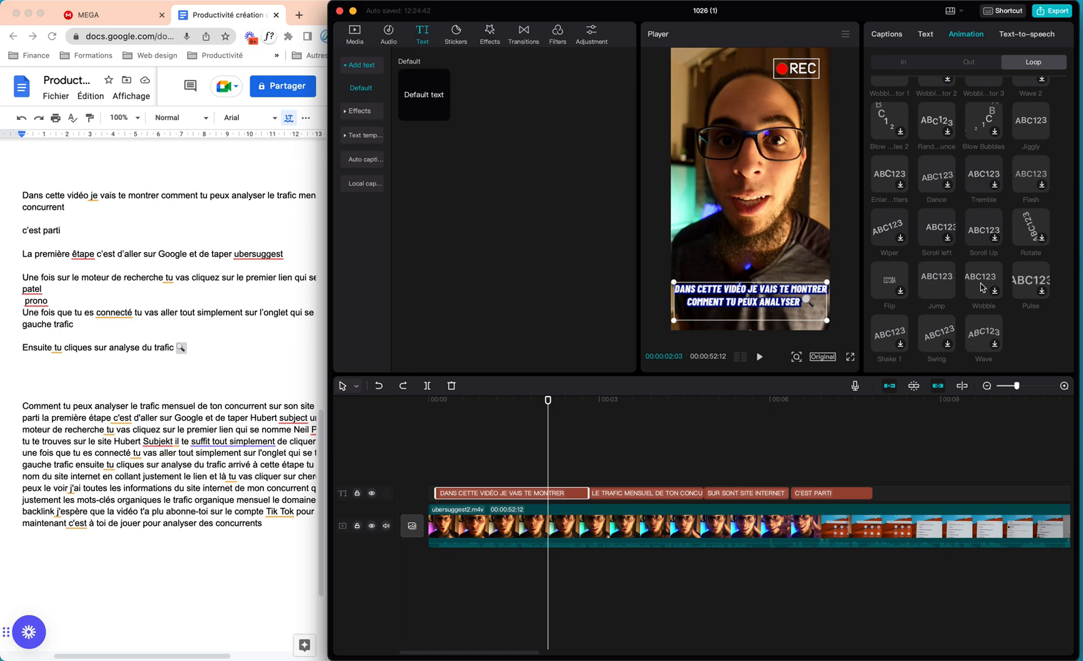
scroll(937, 257, up, 10)
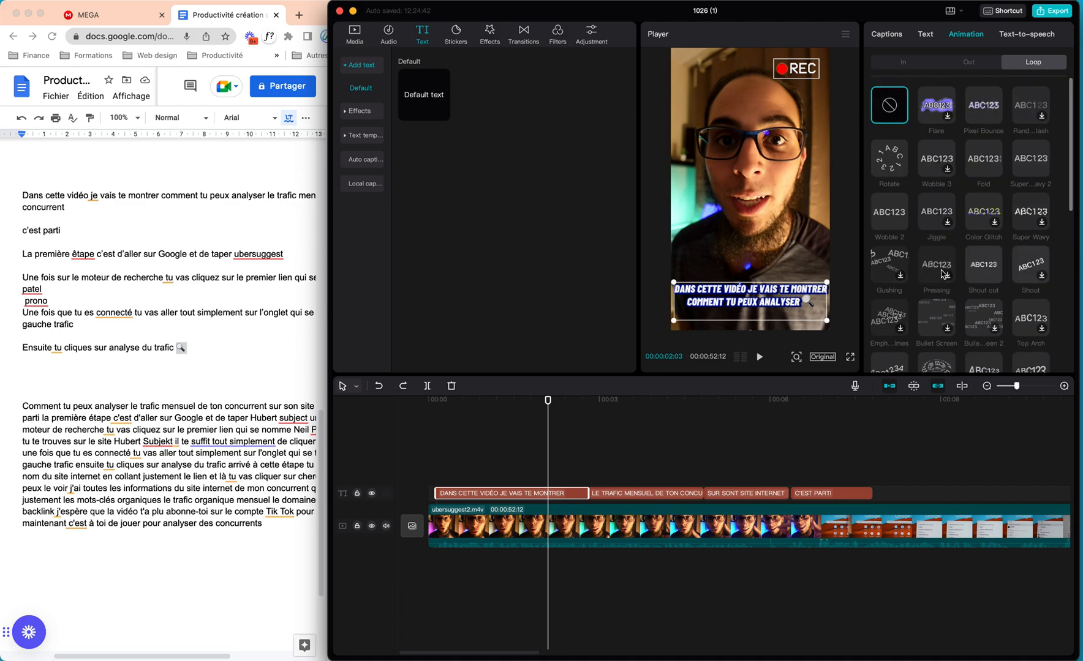
- Try the Fade In entrance animation on the first caption and play it from the start
click(916, 64)
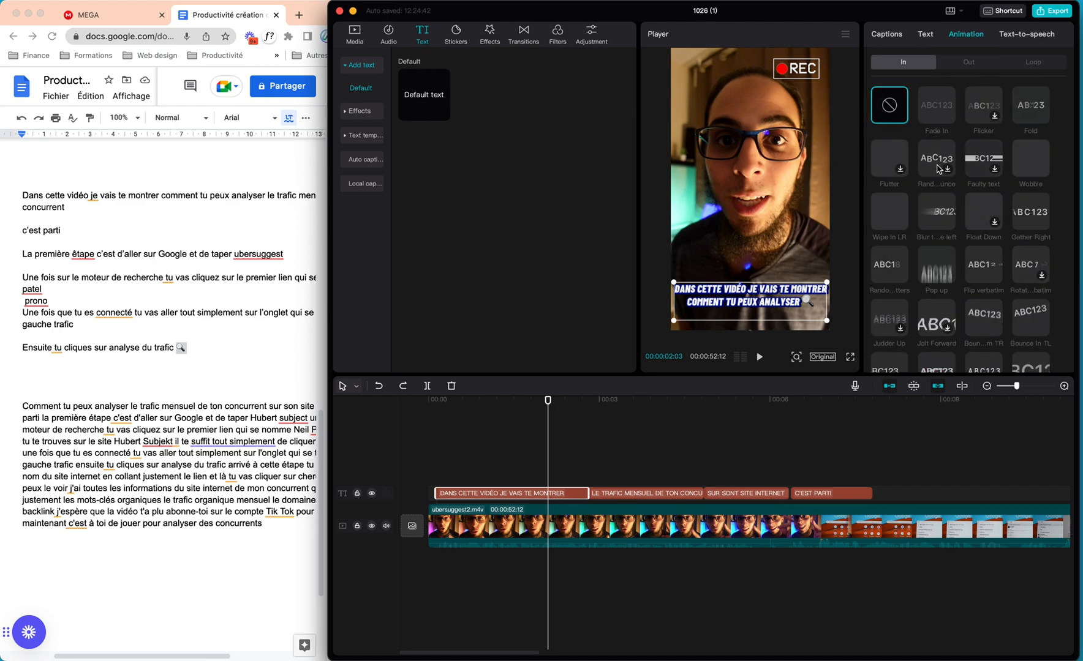
click(941, 114)
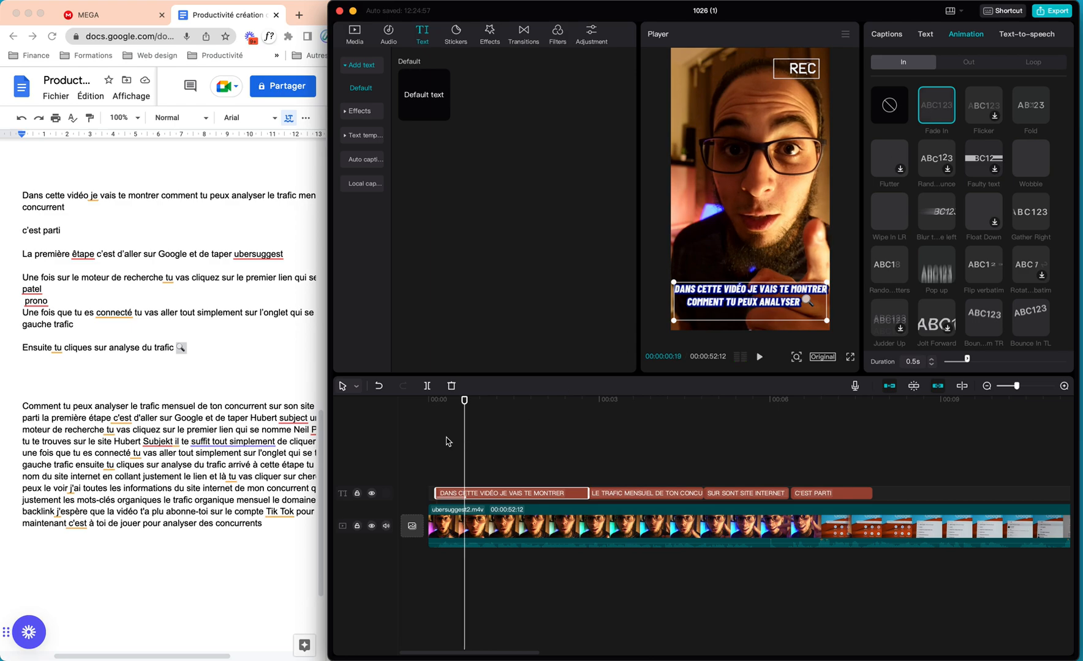
click(430, 441)
key(space)
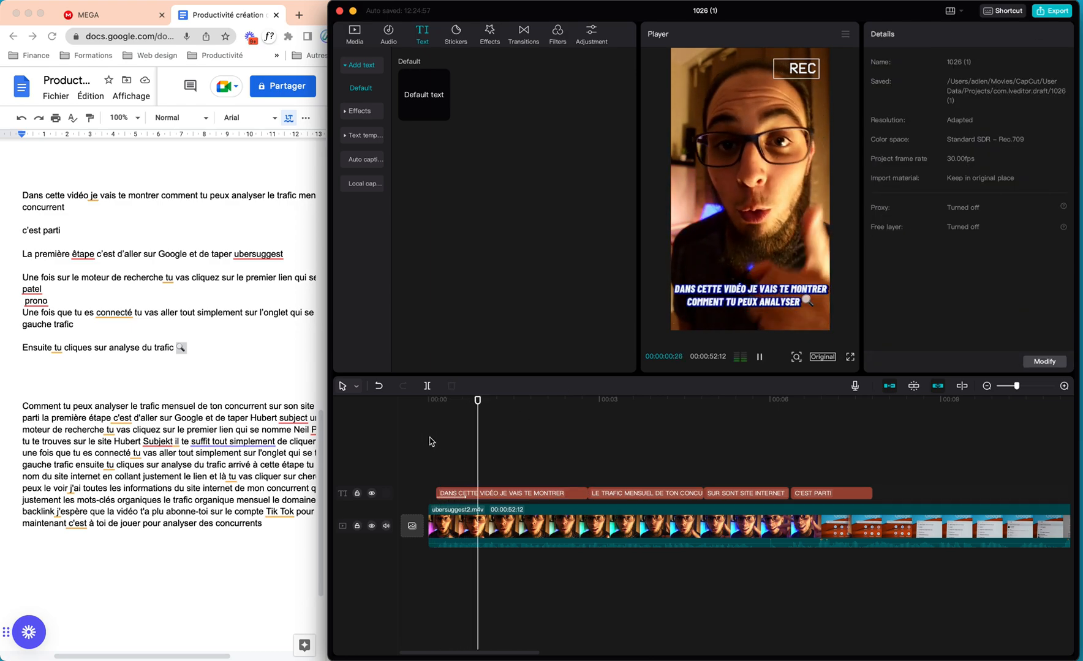
- Try a 1.5 s duration for the first caption's Fade In animation, and undo both the duration and the animation
click(463, 495)
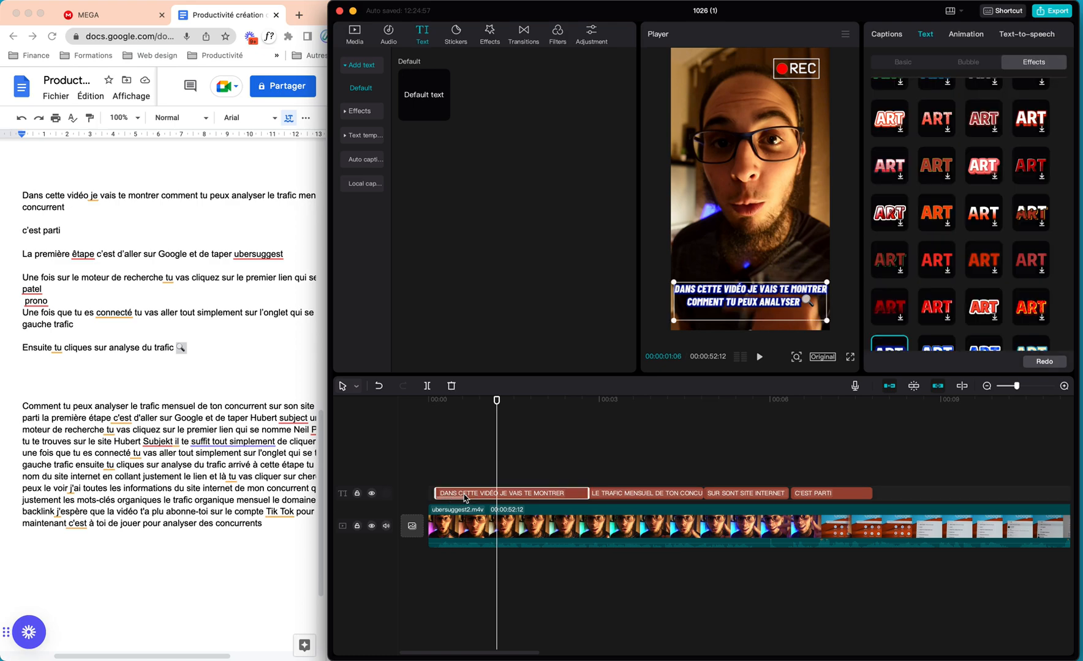
click(967, 34)
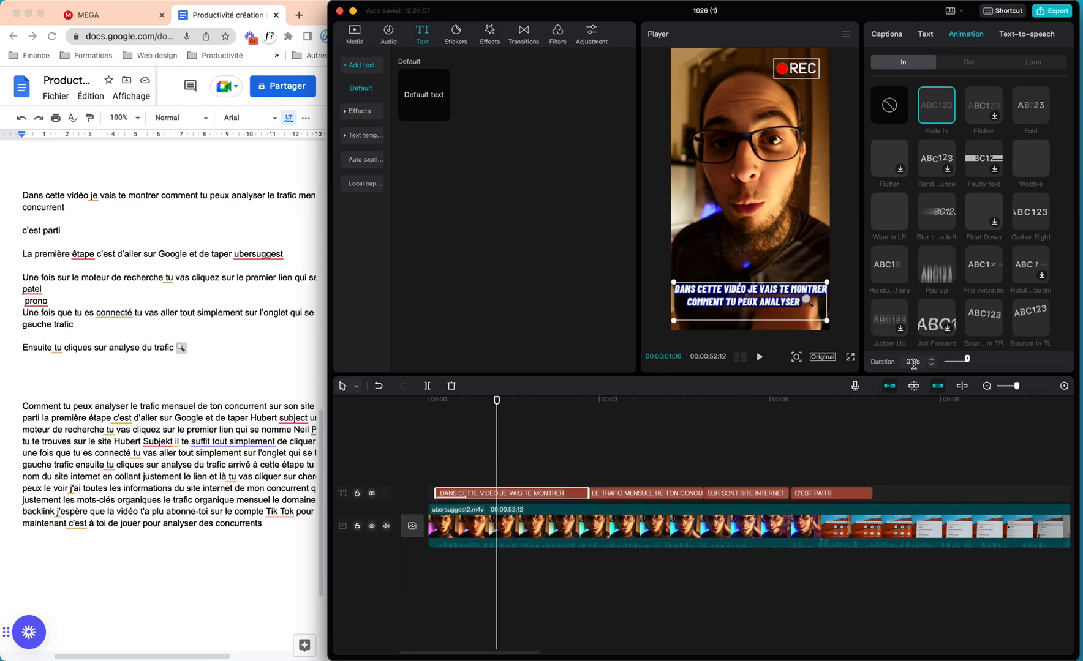
drag(968, 363, 1012, 362)
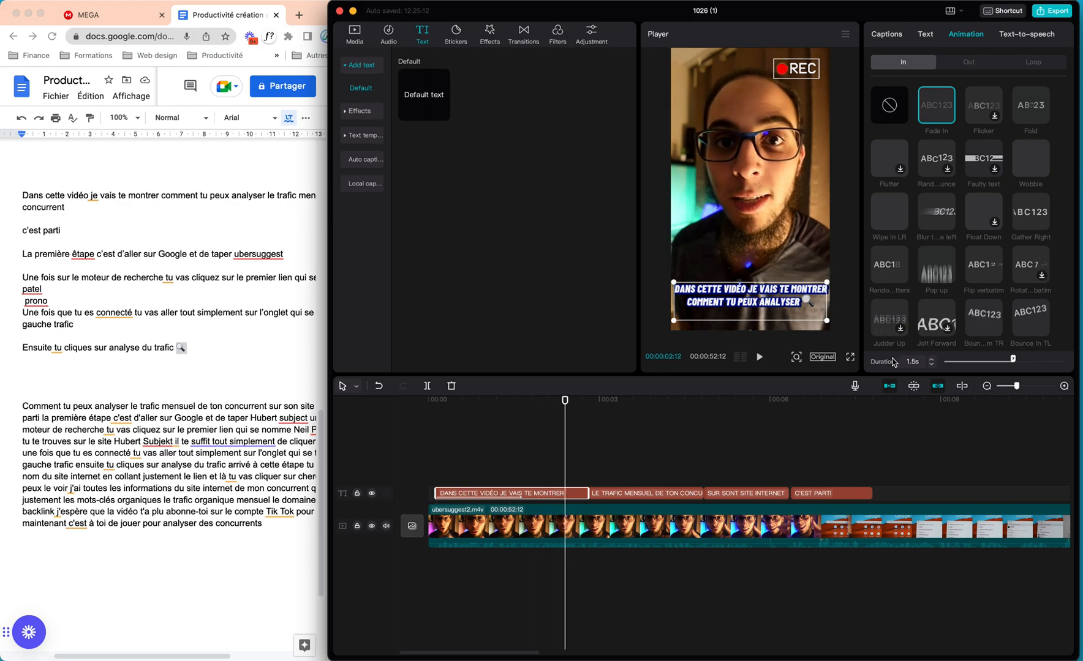
key(super+z)
key(super+z)
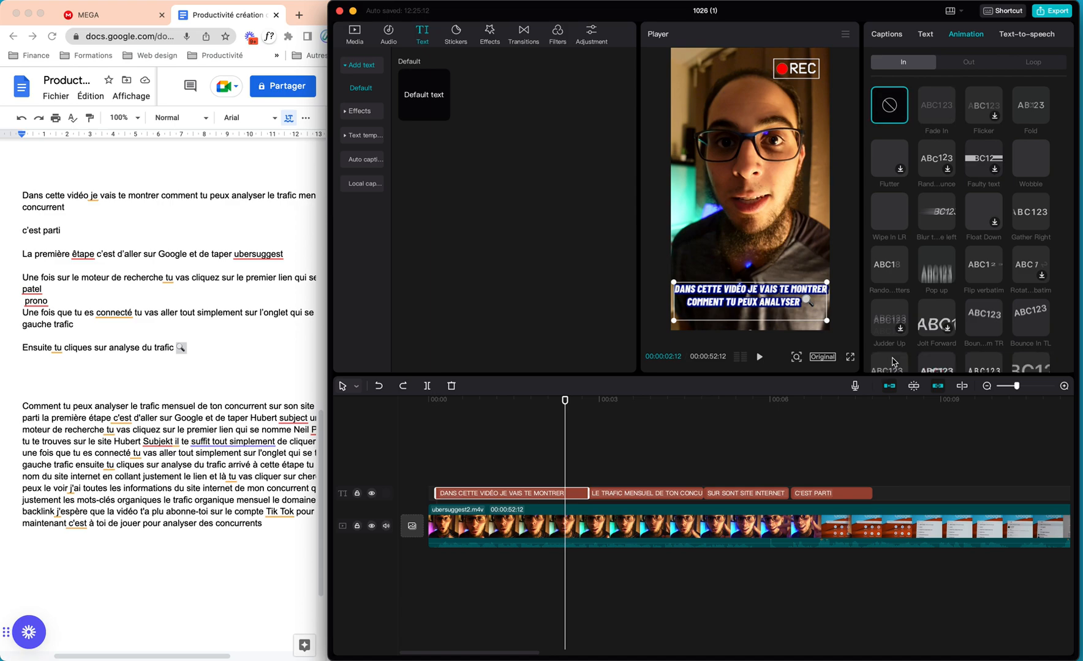
- Apply the Blur to the left entrance animation to the first caption and replay it from the start of the video
click(938, 220)
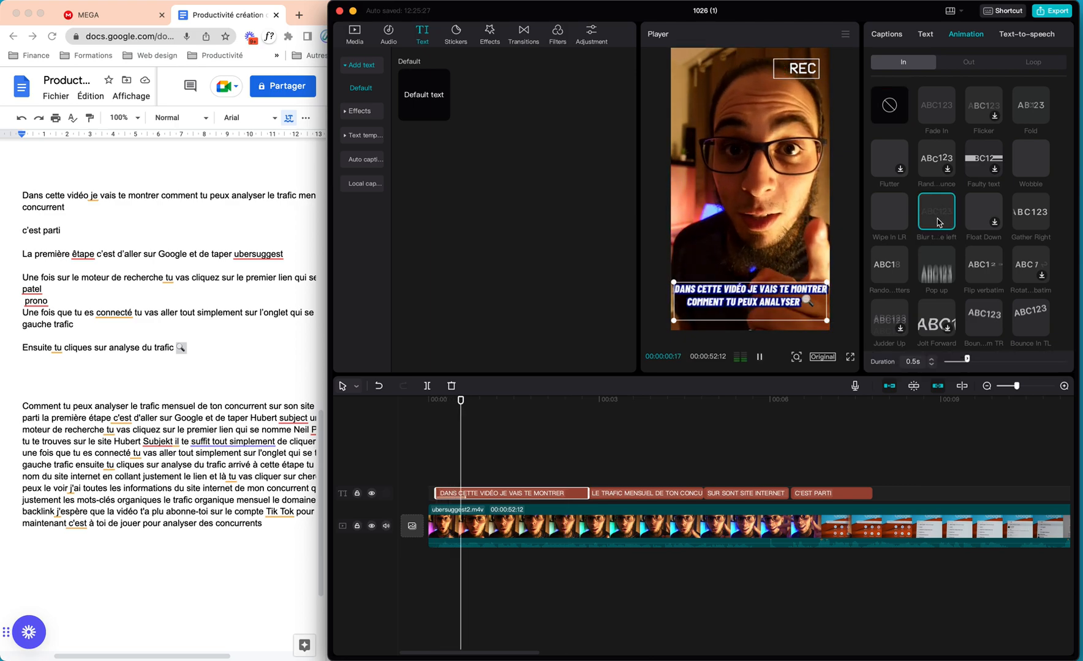
key(space)
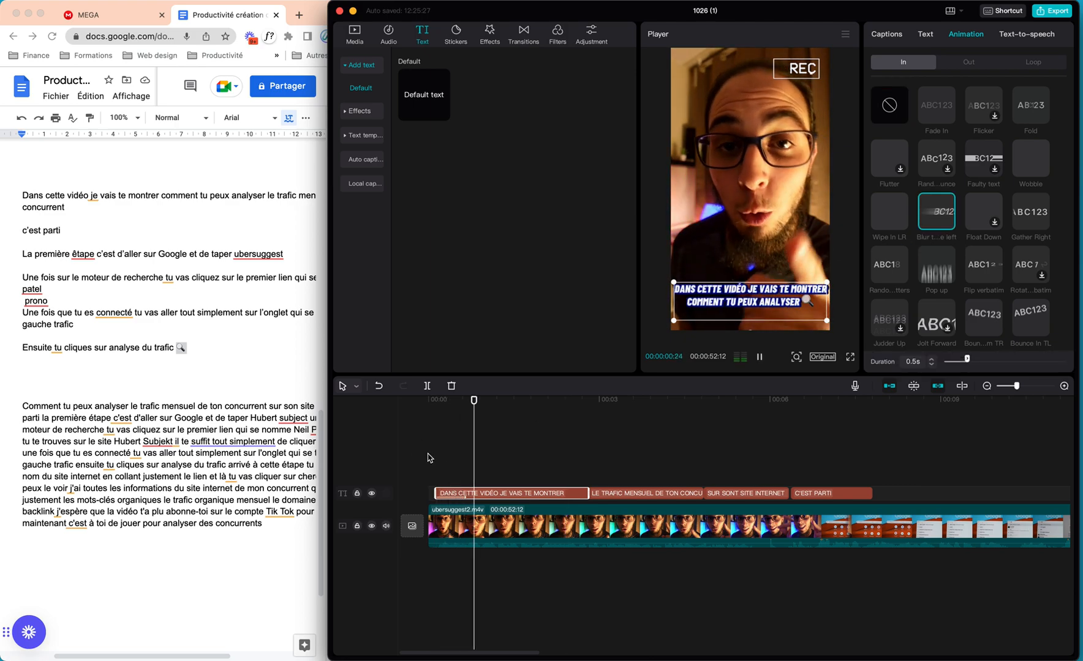
key(space)
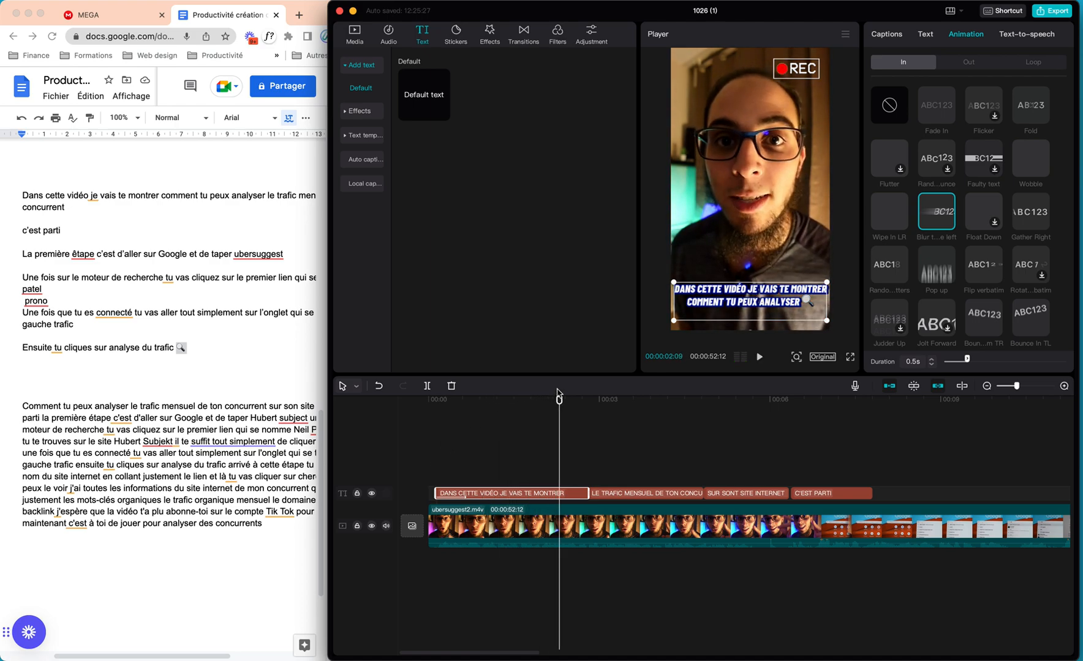
drag(559, 402, 356, 408)
key(space)
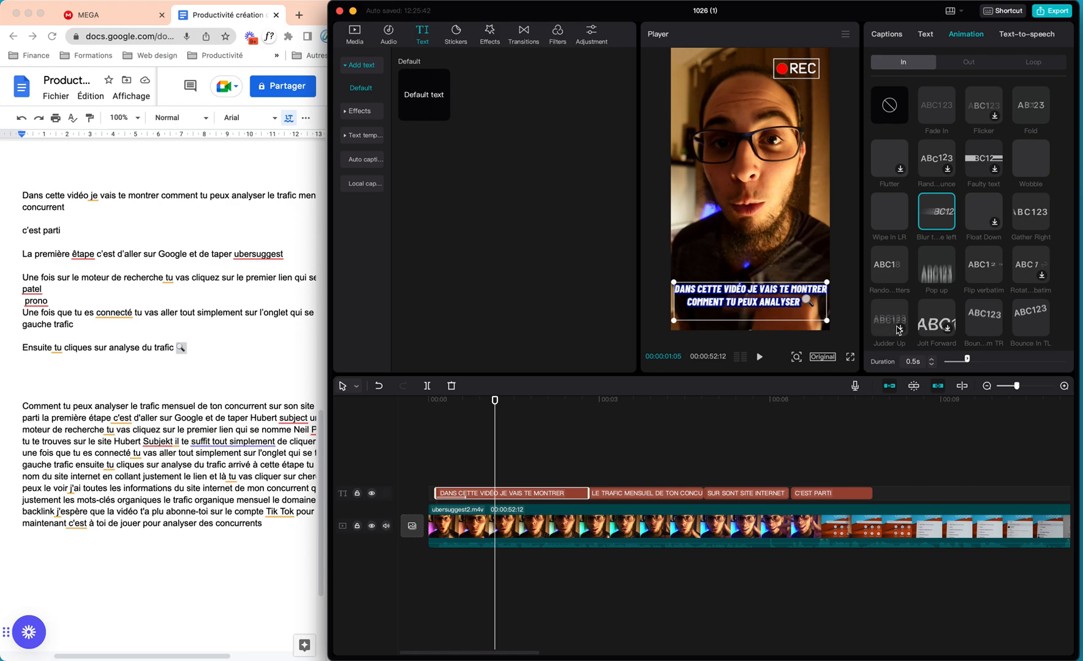
- Apply the Blur to the left entrance animation to the second caption, "LE TRAFIC MENSUEL DE TON CONCURRENT"
click(620, 493)
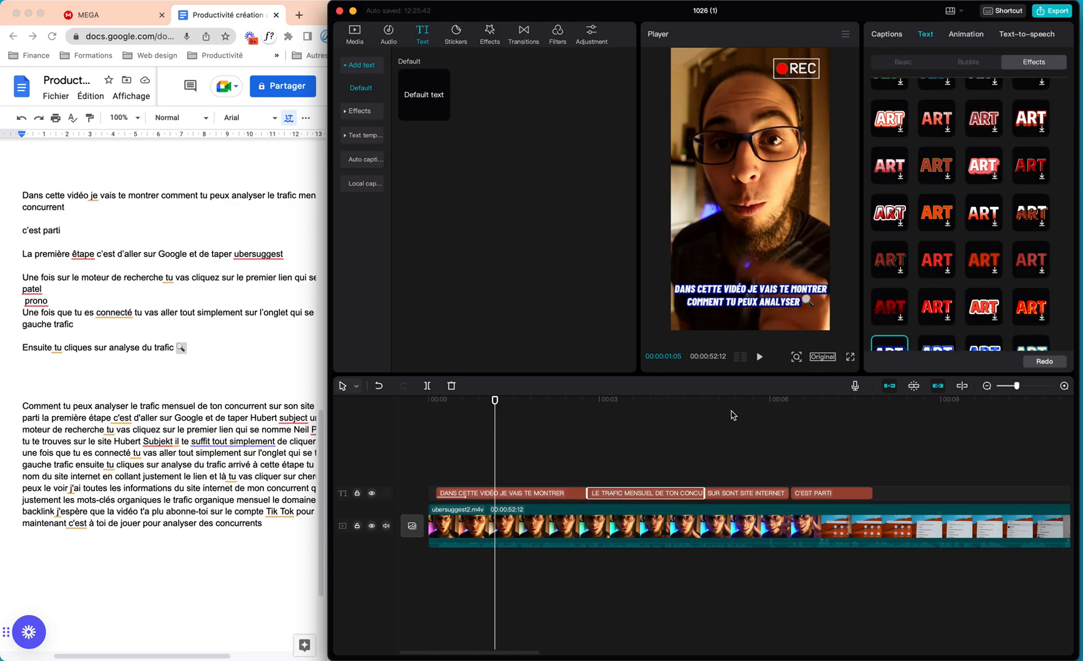
click(738, 494)
click(639, 495)
click(902, 63)
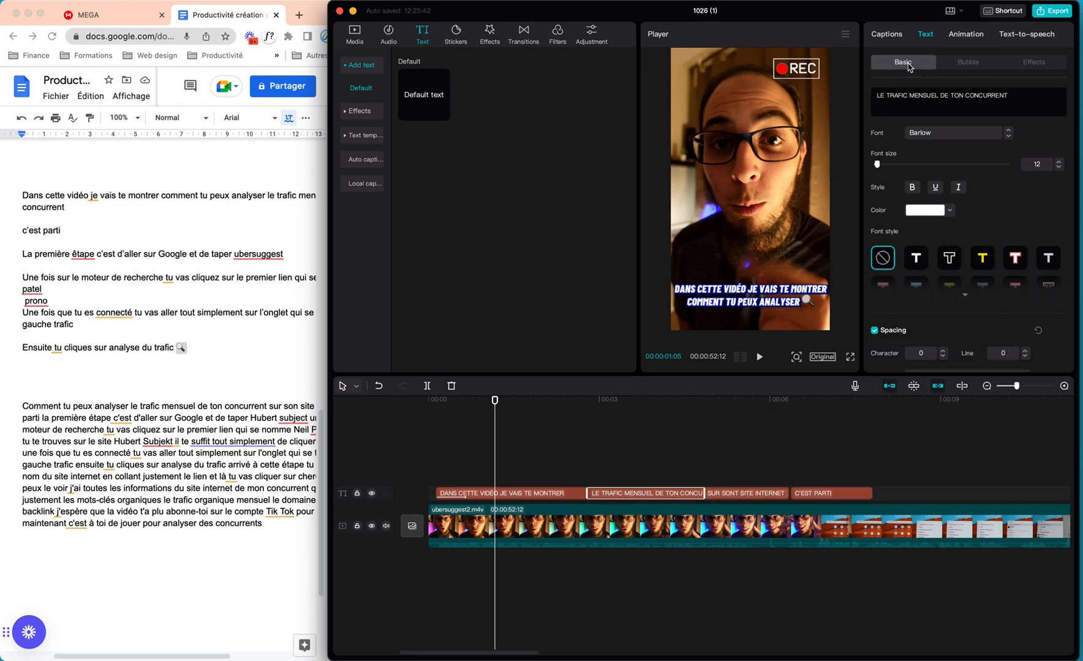
click(962, 64)
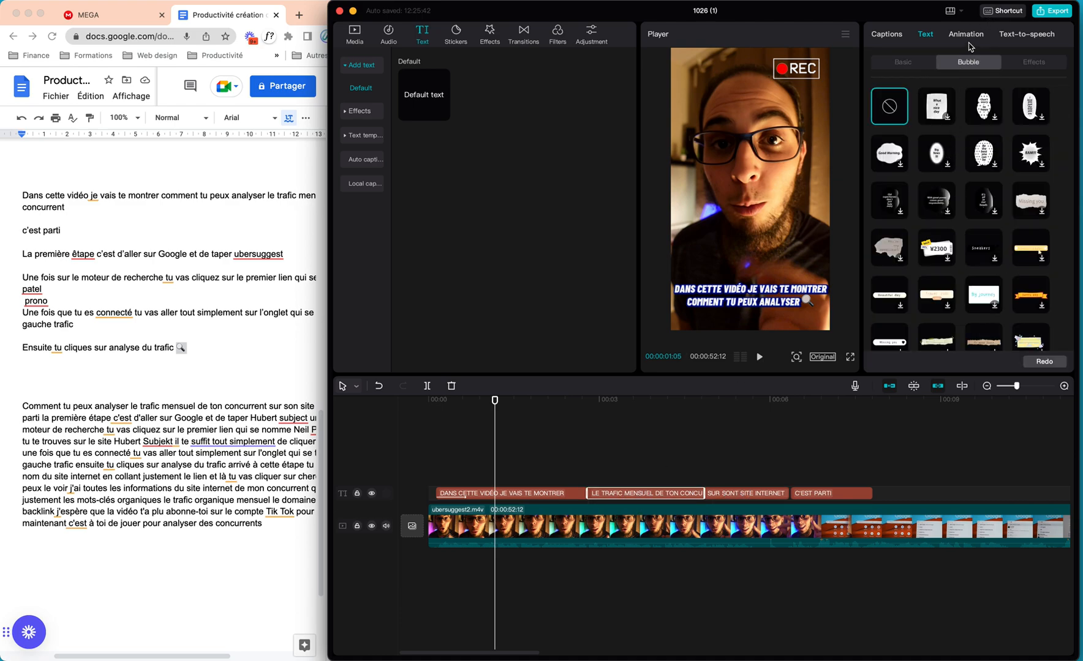
click(969, 41)
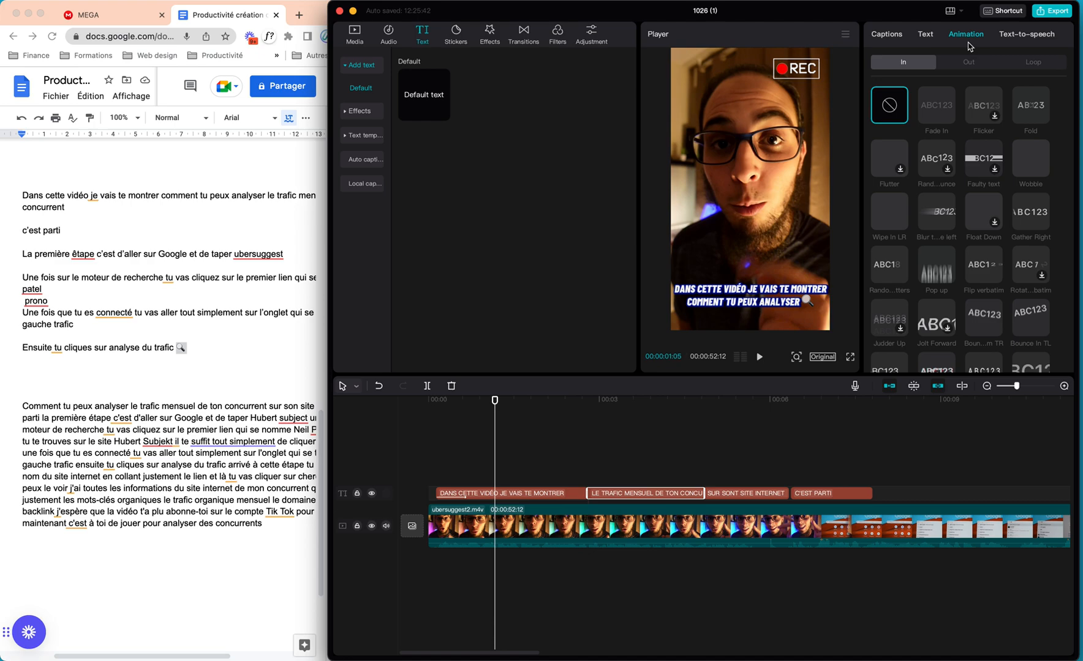
click(944, 211)
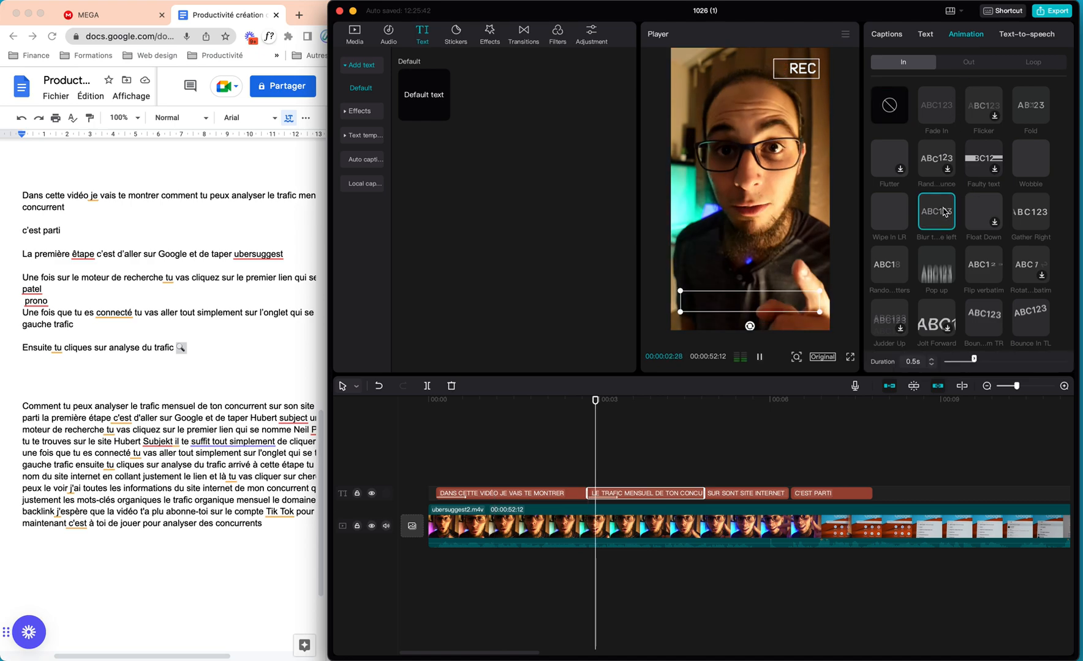
- Apply the Blur to the left entrance animation to the third caption, "SUR SONT SITE INTERNET", and clear the selection
click(737, 495)
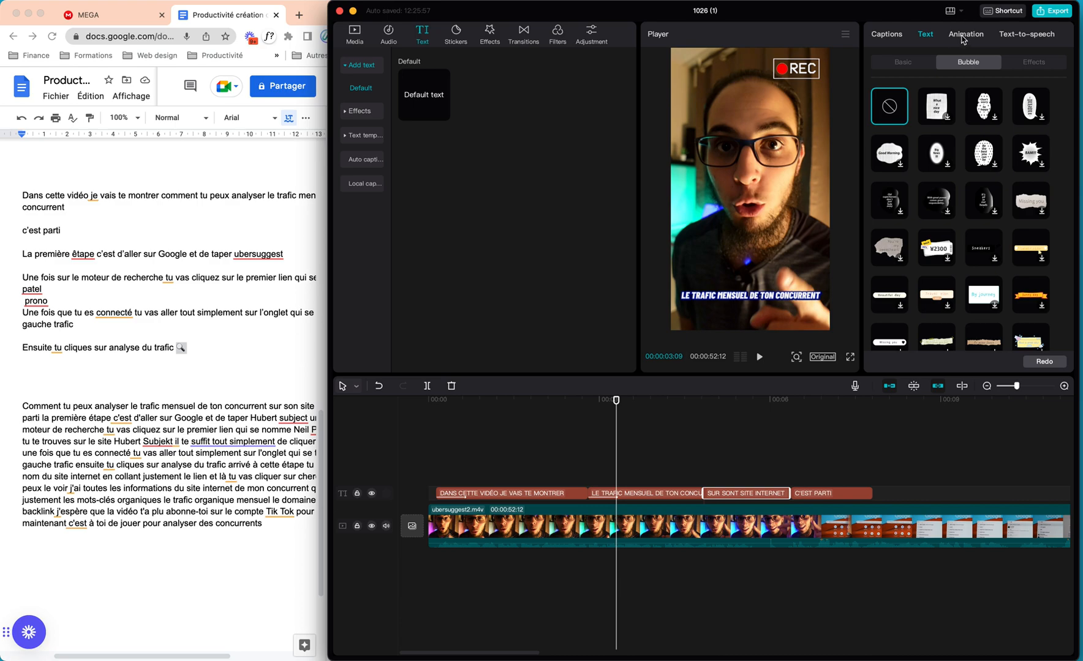
click(965, 34)
click(936, 212)
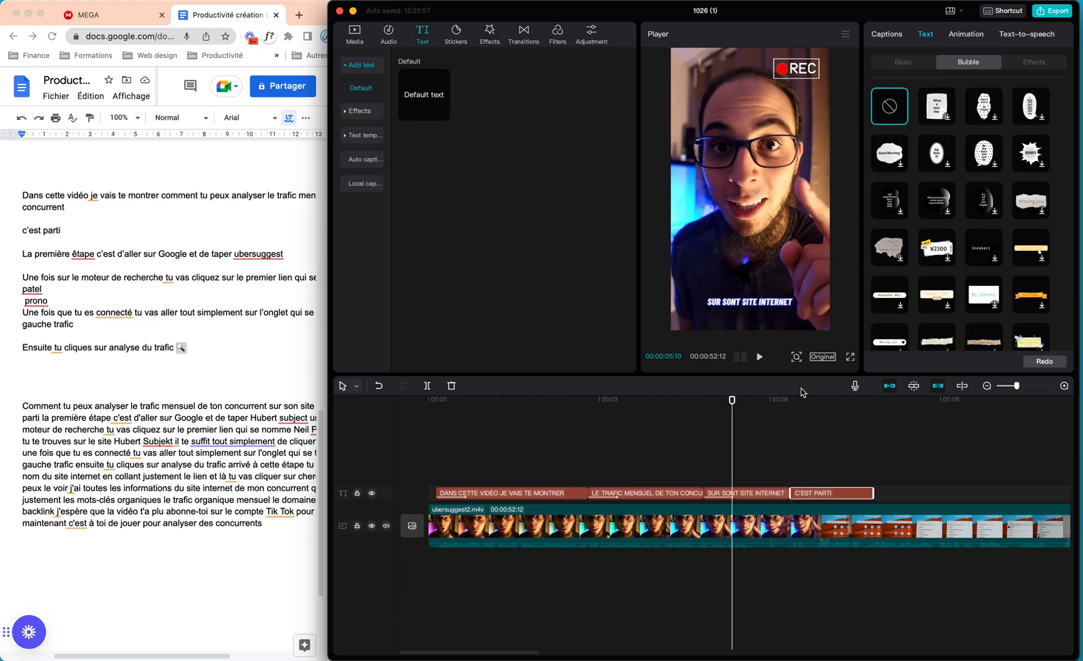
click(802, 450)
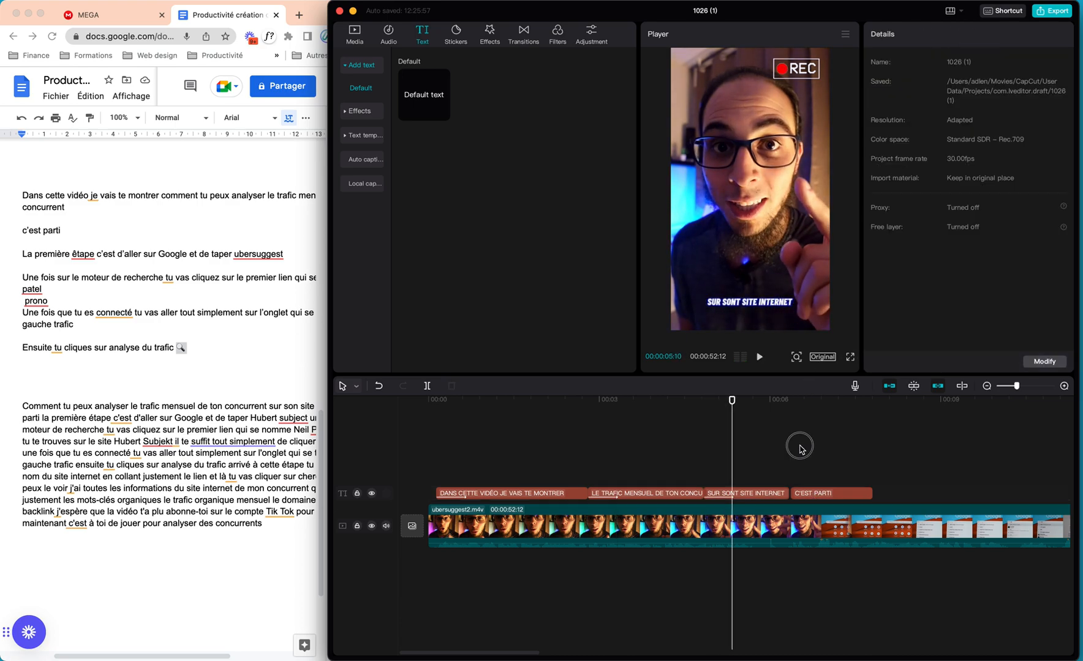
- Apply the Shout loop animation to the fourth caption, "C'EST PARTI", and clear the selection
click(788, 312)
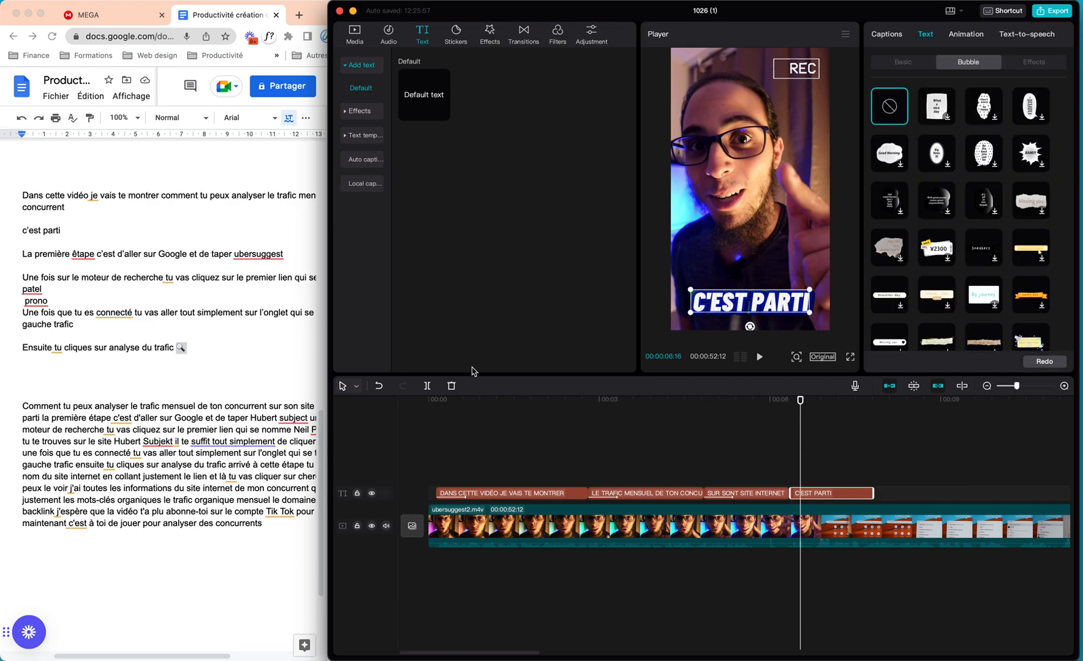
click(248, 354)
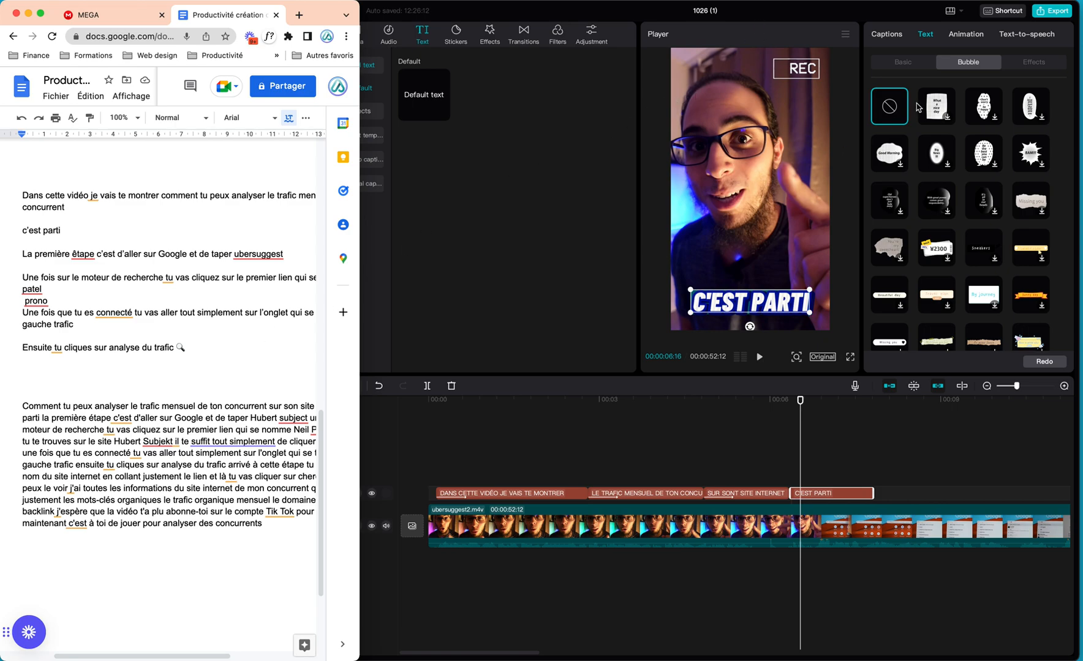
click(978, 43)
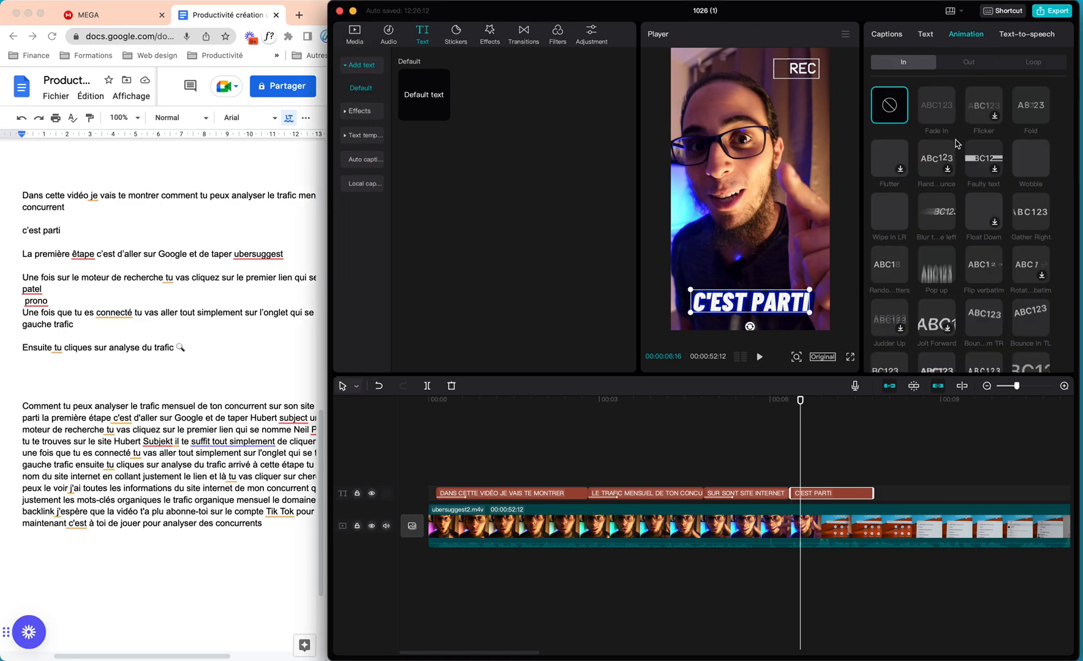
click(1033, 63)
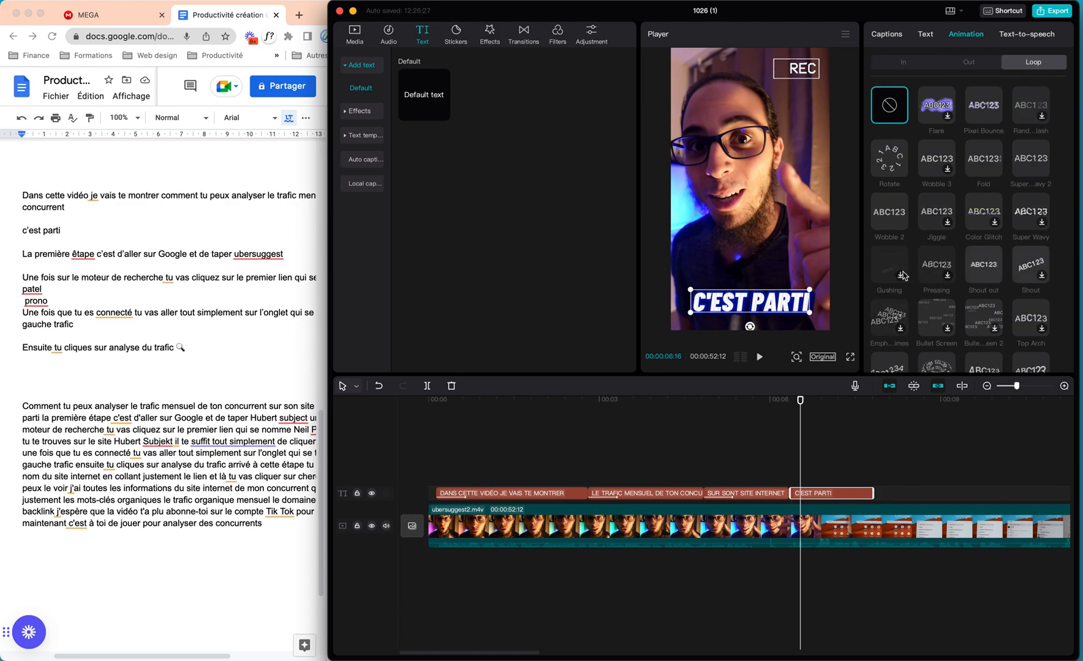
click(1034, 270)
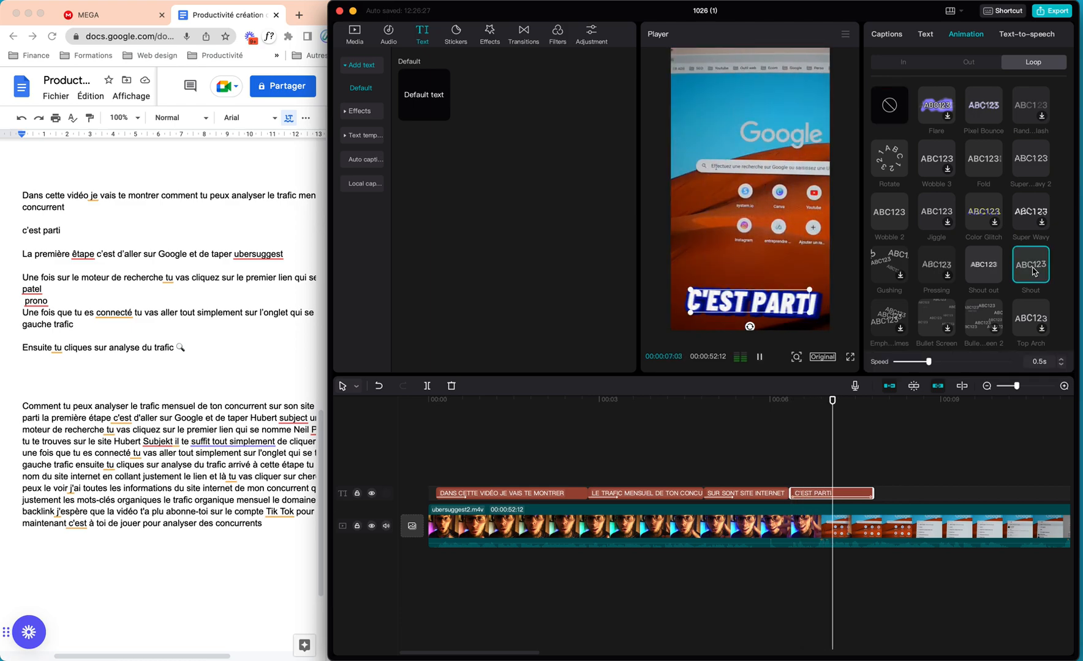
click(723, 464)
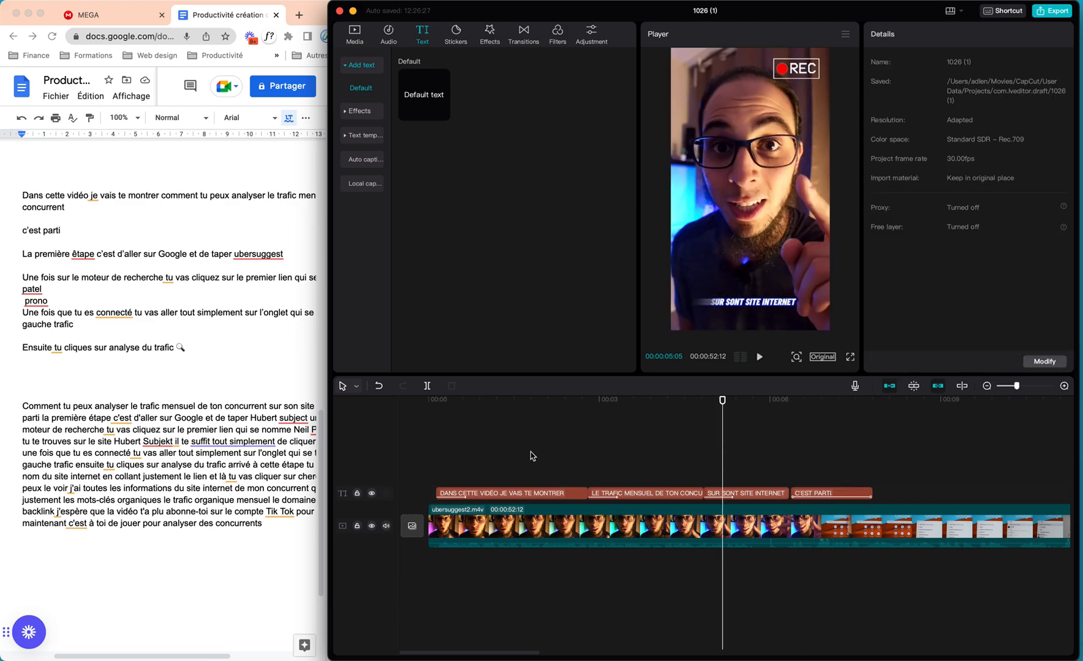
- Replay the captions, shorten the first one to end at about 2.5 s, and extend the second caption's start back to meet it
click(494, 457)
key(space)
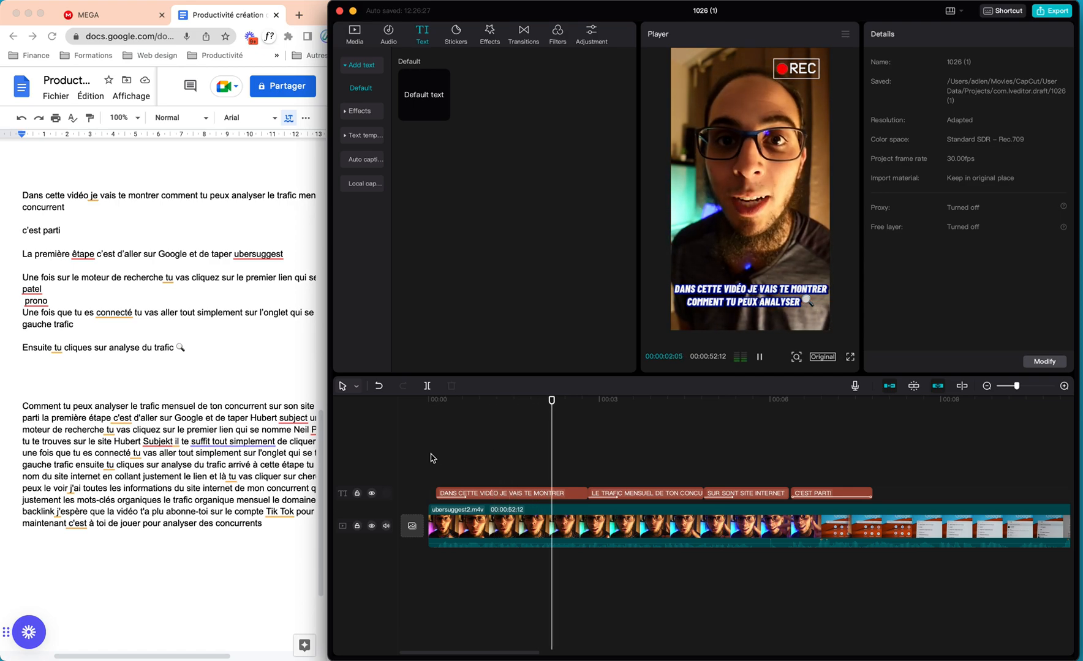
click(432, 459)
key(space)
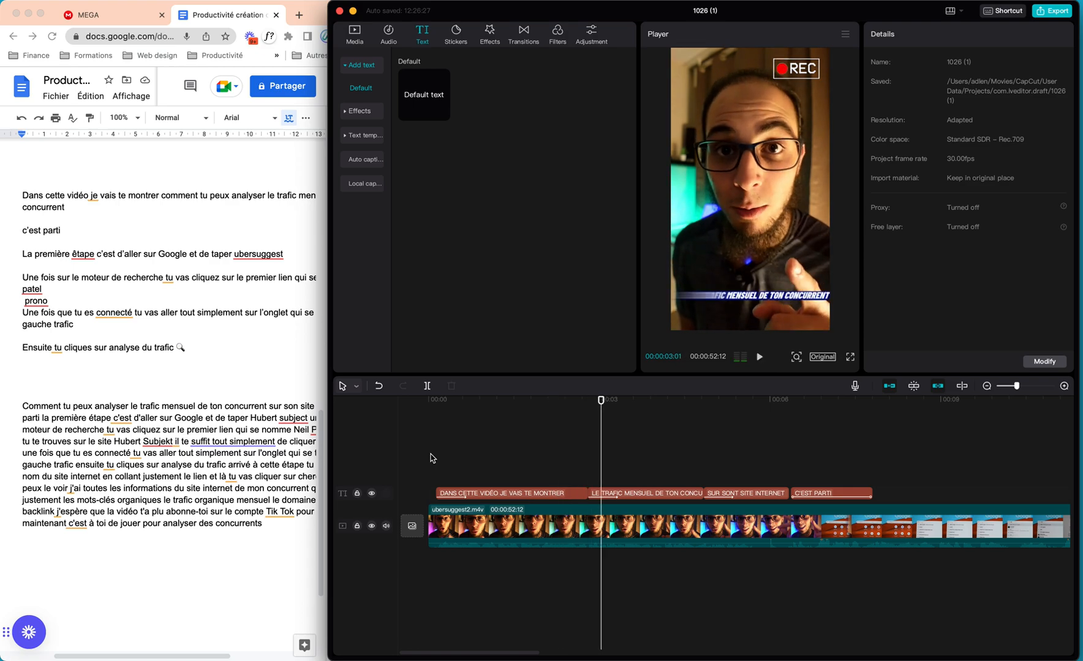
click(566, 494)
mouse_move(585, 490)
mouse_down()
mouse_move(559, 493)
mouse_move(571, 494)
mouse_up()
click(595, 493)
- Trim the end of the second caption slightly and start "SUR SONT SITE INTERNET" earlier, at about 4.7 s, to close the gap
click(510, 478)
key(space)
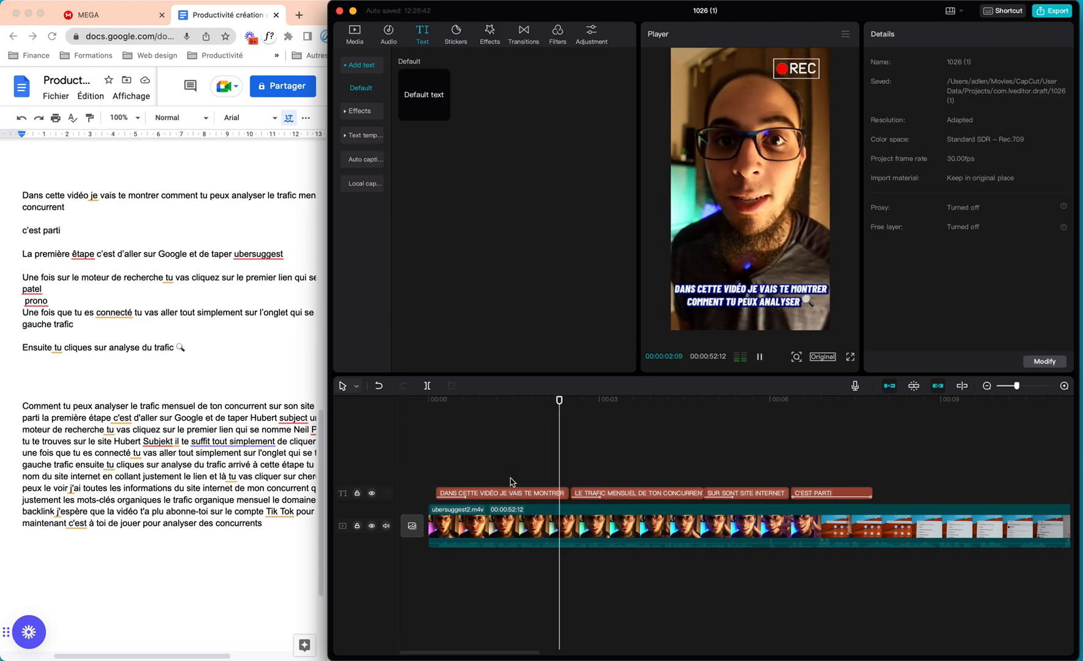
click(435, 473)
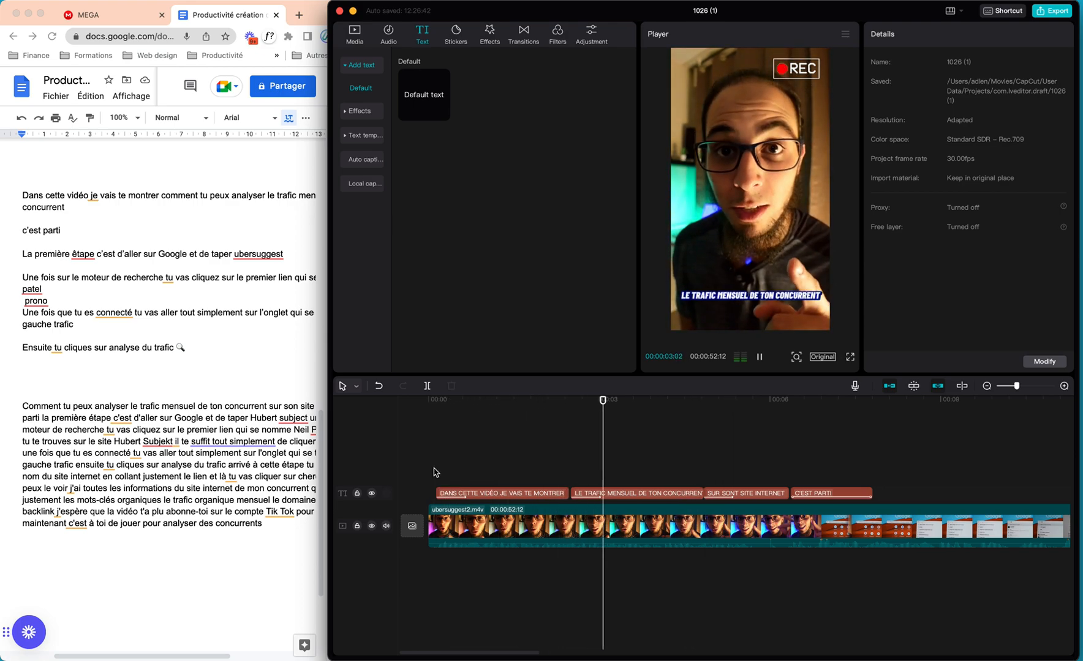
key(space)
click(690, 492)
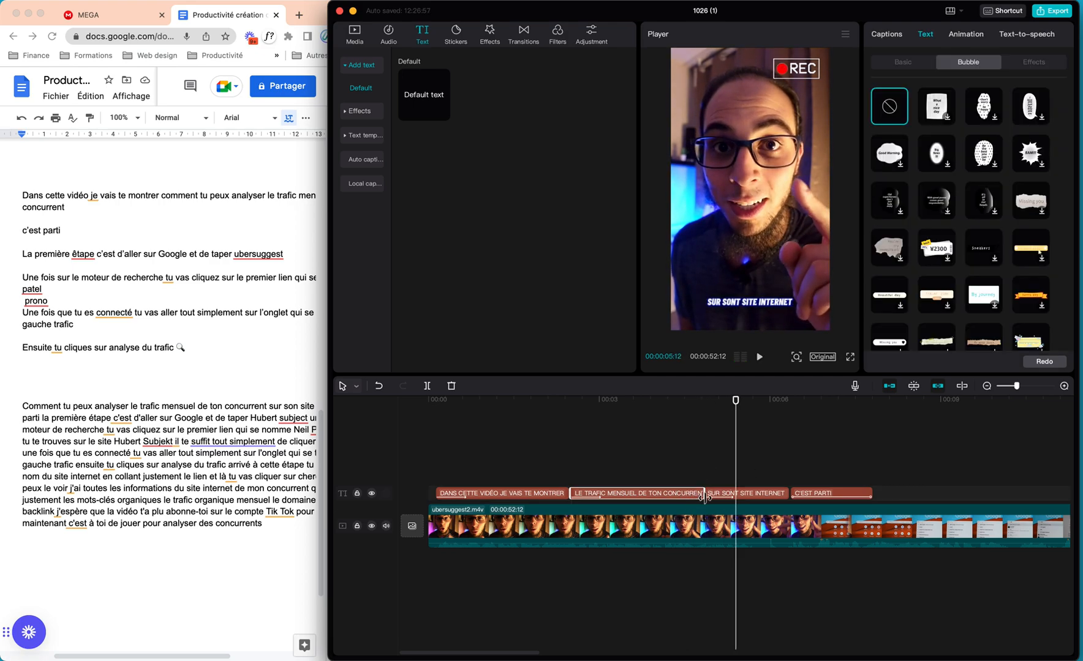
drag(704, 497, 696, 493)
click(710, 495)
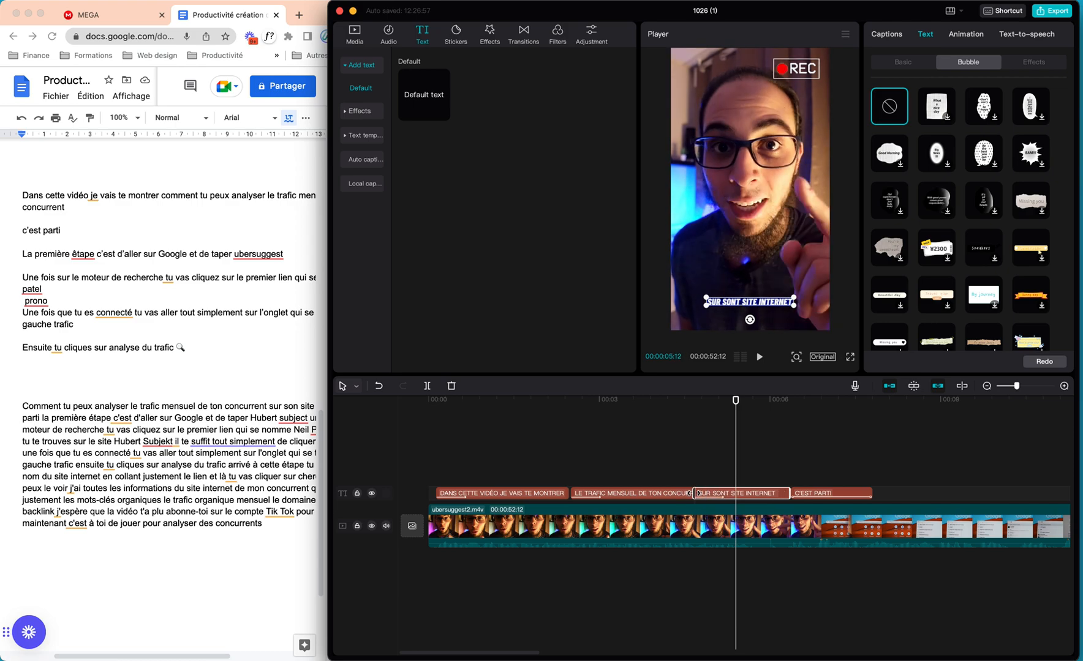
- Replay the captions and set the Shout loop animation speed of the "C'EST PARTI" caption to 0.3 s
click(449, 463)
key(space)
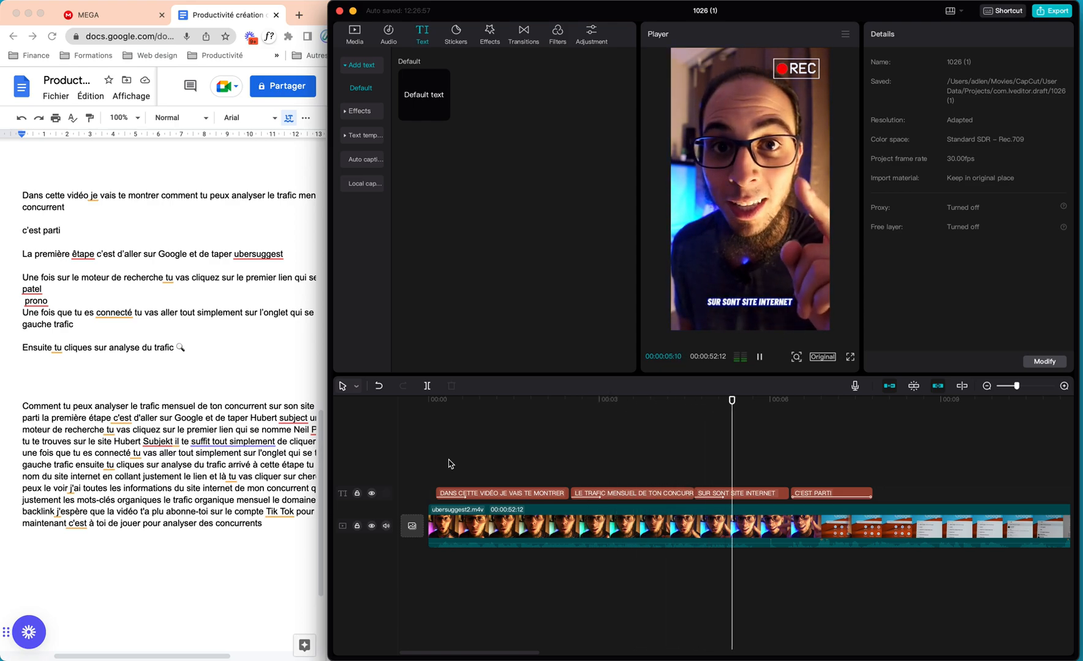
key(space)
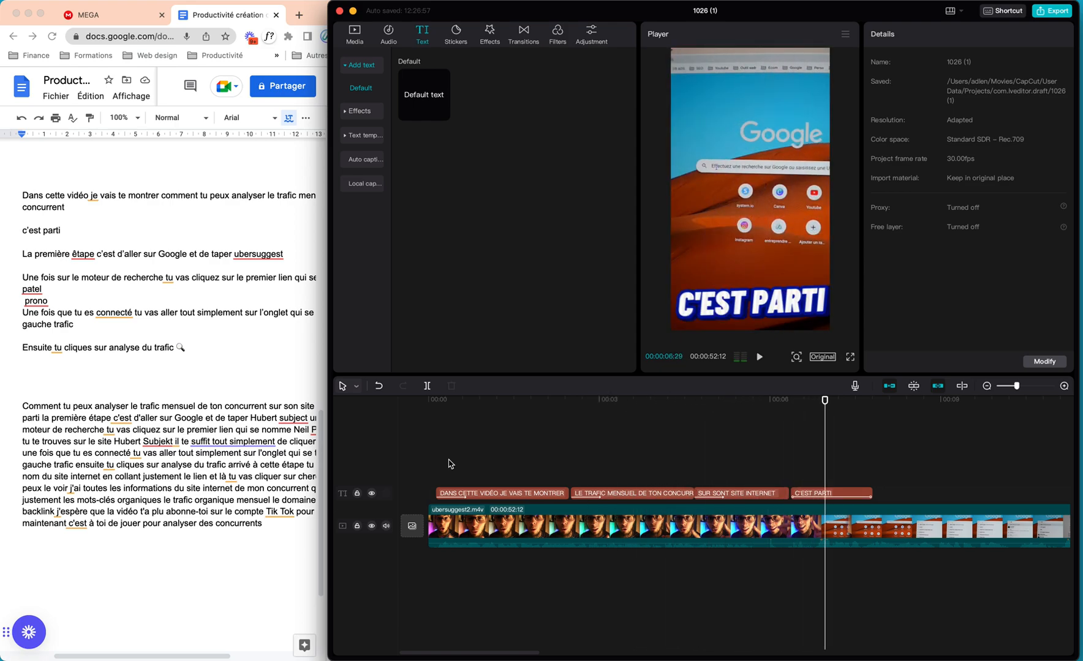
click(814, 492)
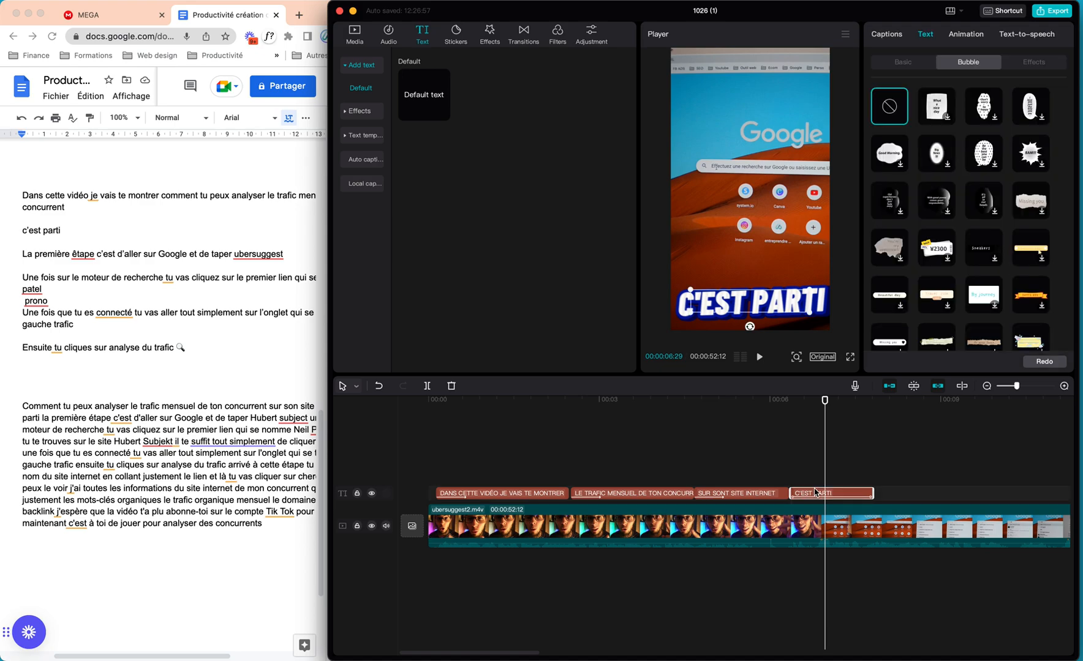
drag(827, 469, 818, 472)
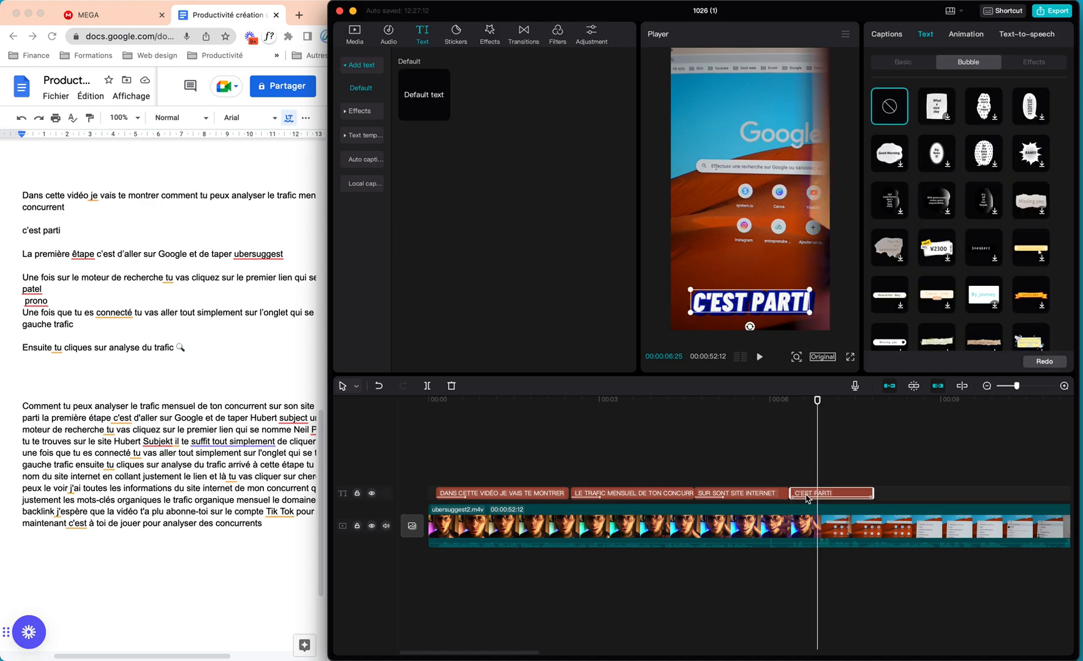
click(961, 35)
drag(927, 365, 913, 367)
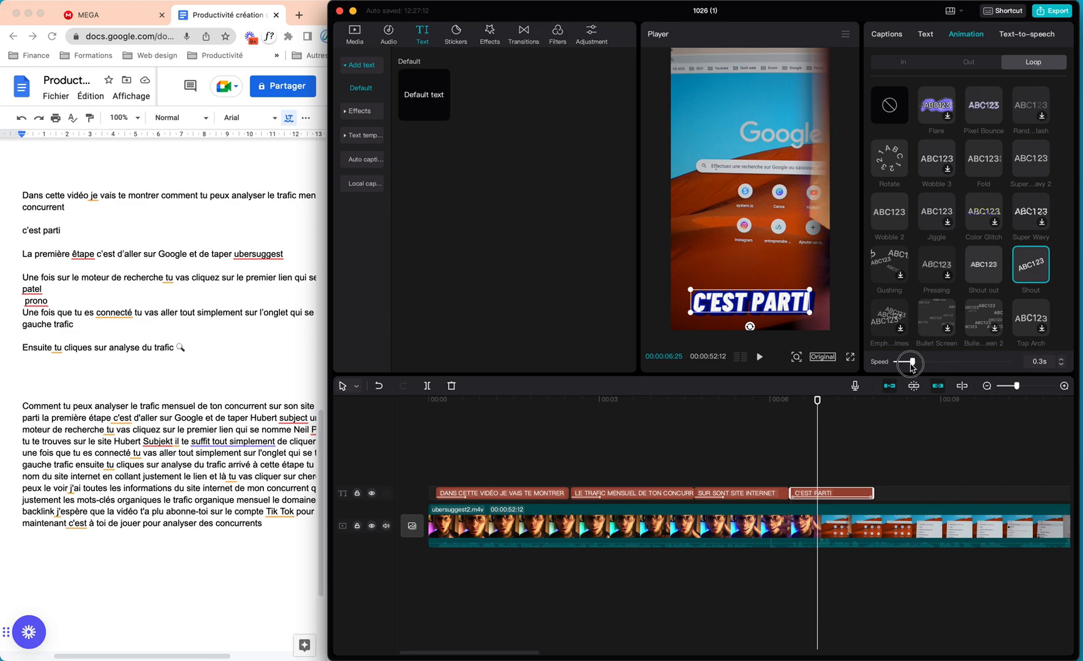
- Preview the "C'EST PARTI" caption and trim its end back to about 00:00:07:05
click(765, 472)
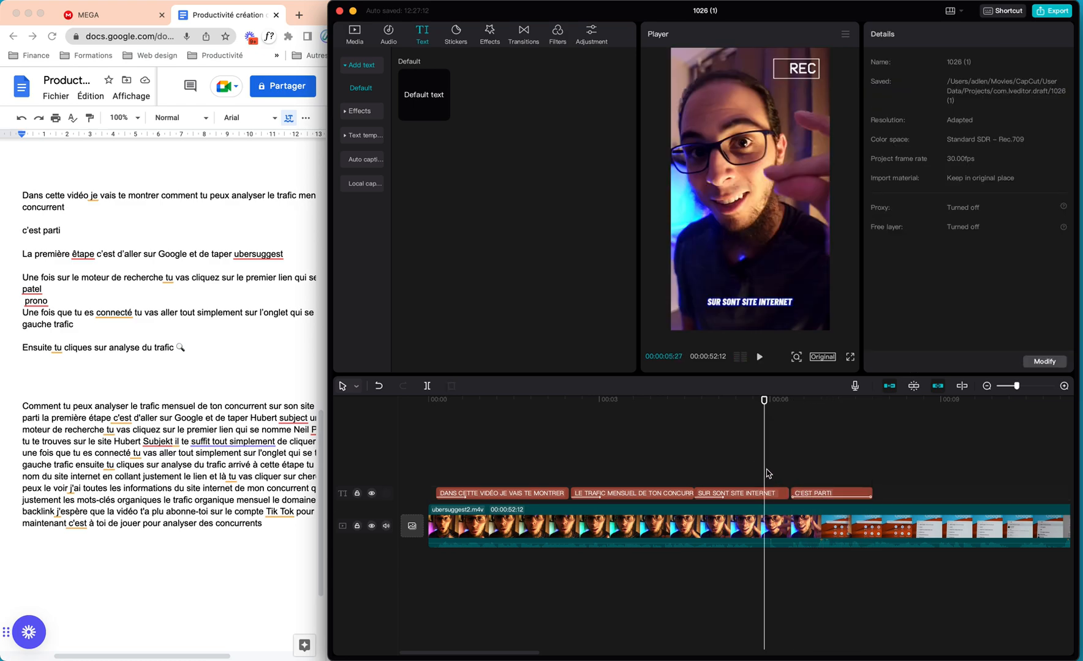
key(space)
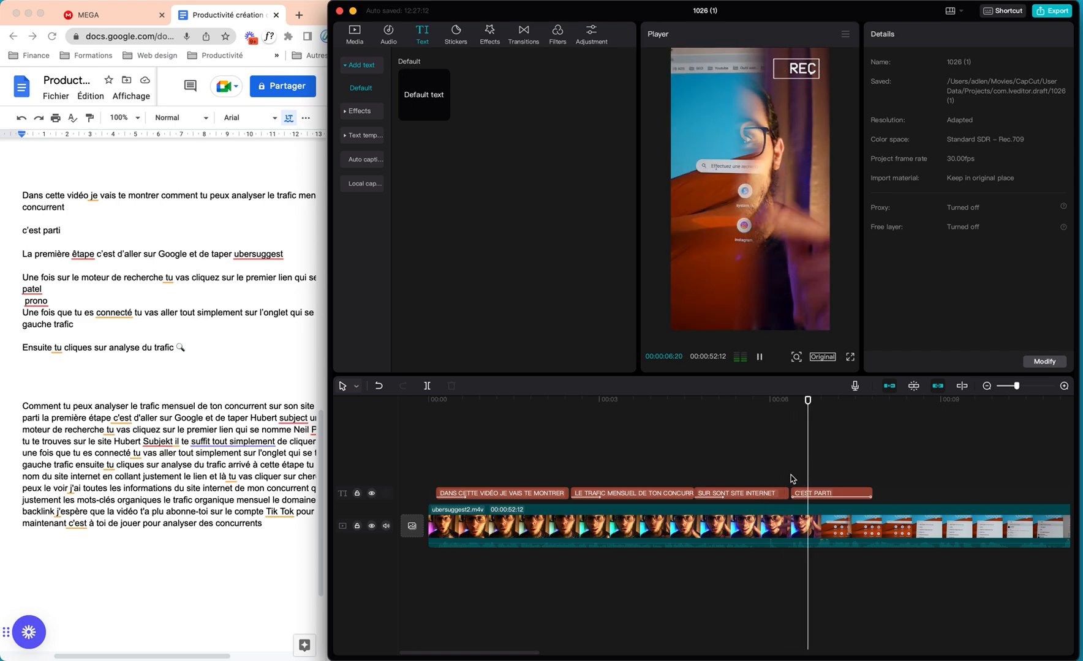
click(838, 496)
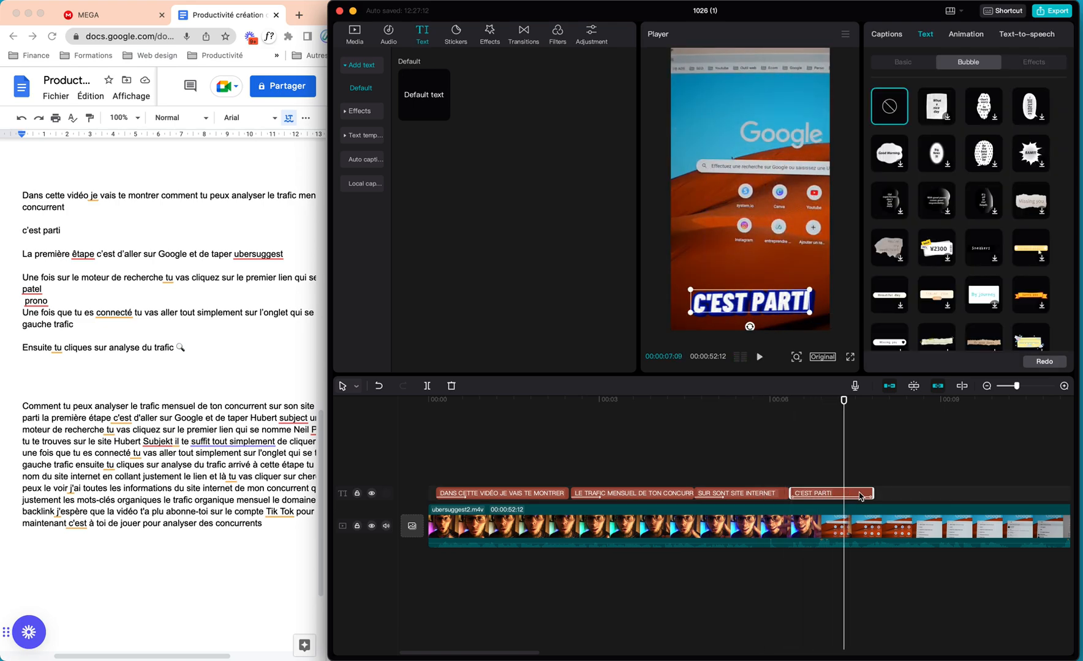
drag(870, 493, 834, 493)
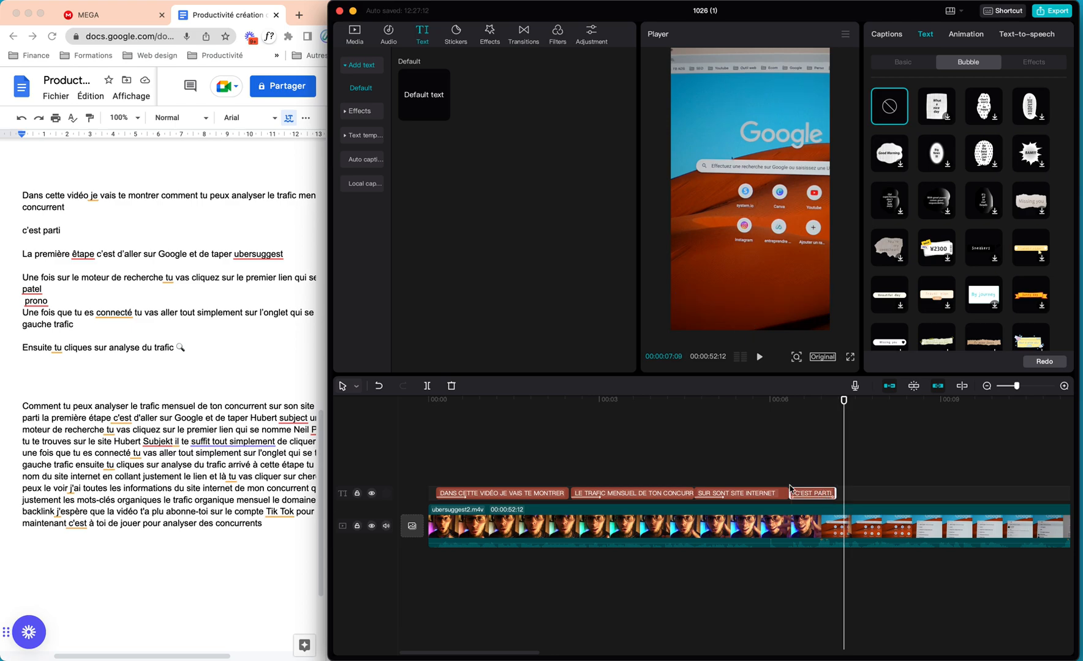
- Replay the shortened "C'EST PARTI" caption and return the playhead to the start of the video
click(750, 469)
key(space)
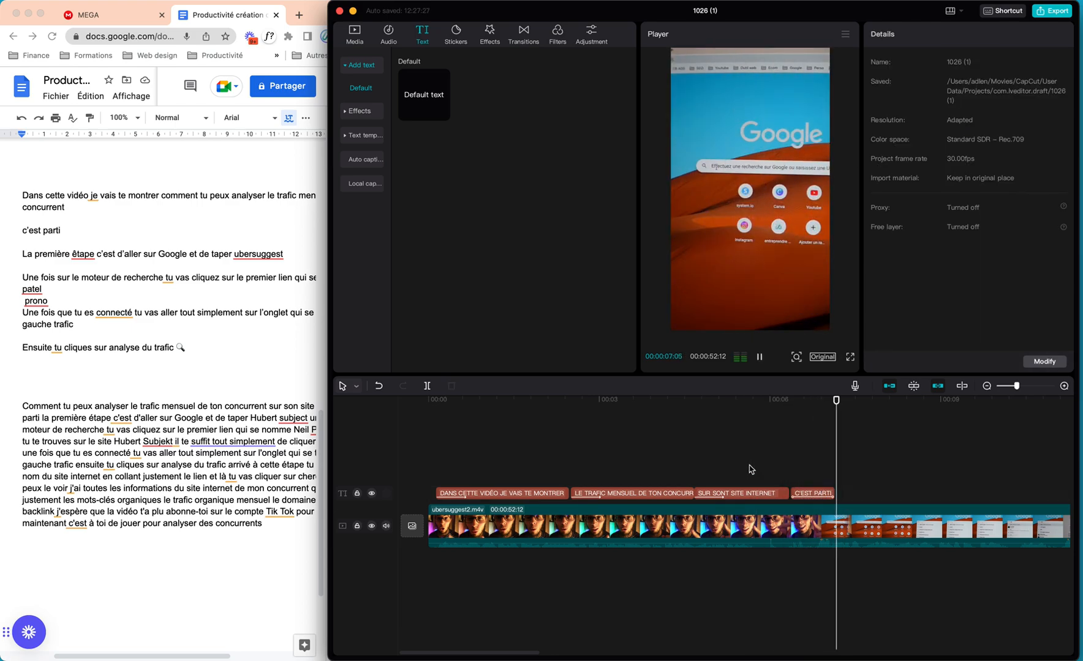
key(space)
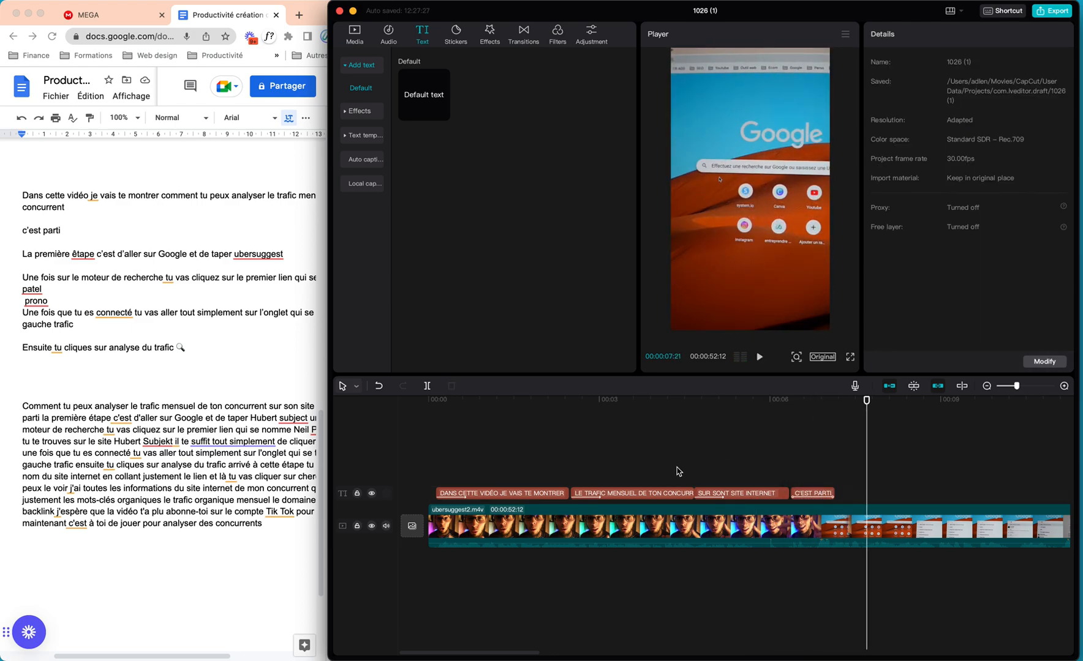
drag(868, 409, 427, 431)
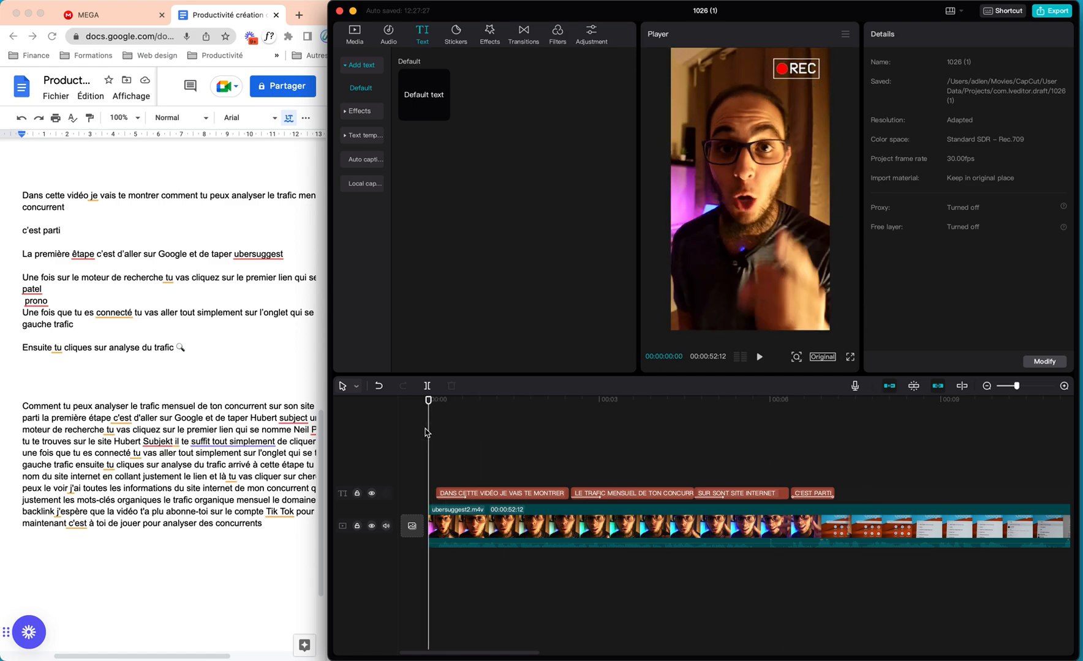